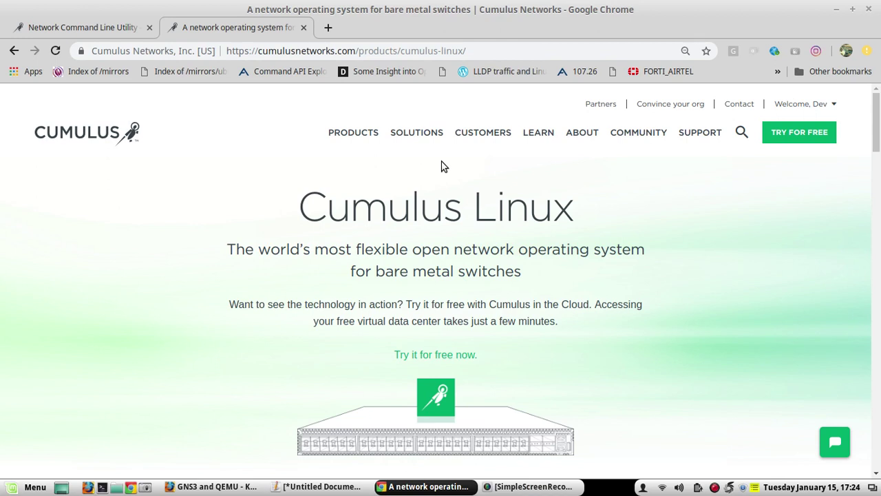
- Open the Cumulus Linux hardware compatibility list and look through the supported platforms
mouse_move(335, 135)
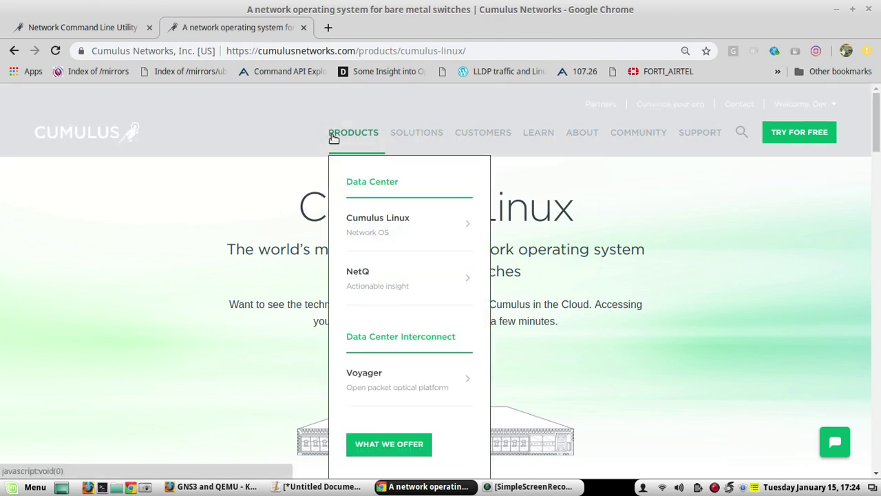
mouse_move(374, 218)
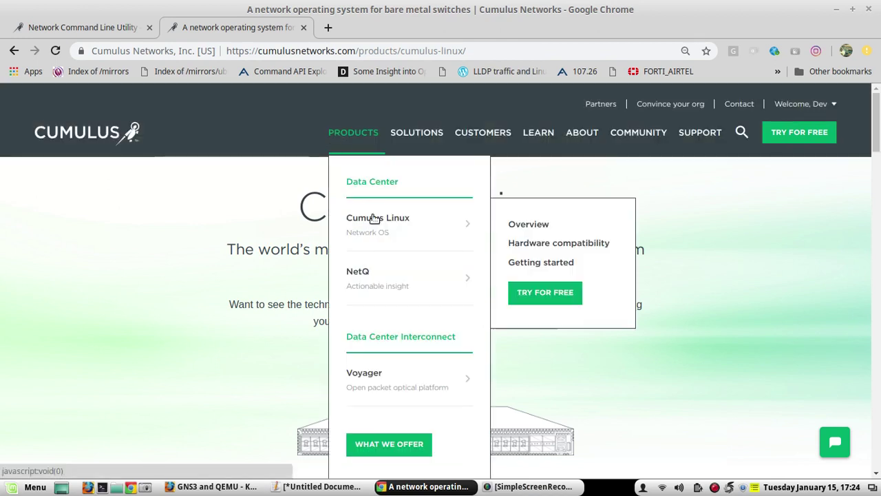
click(569, 243)
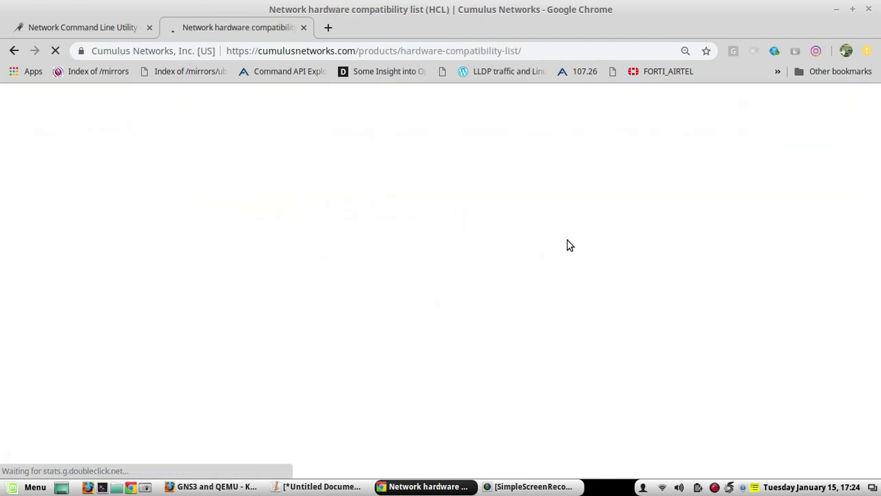
scroll(877, 160, down, 2)
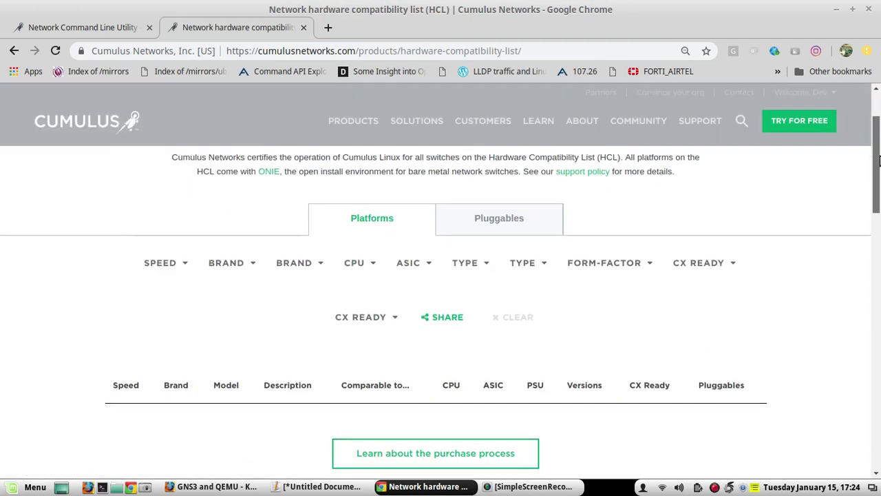
scroll(877, 160, down, 15)
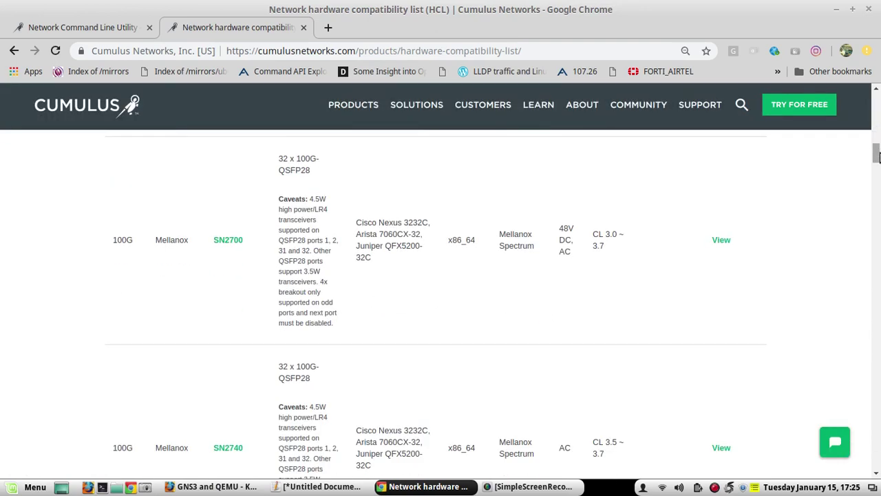
drag(877, 157, 877, 100)
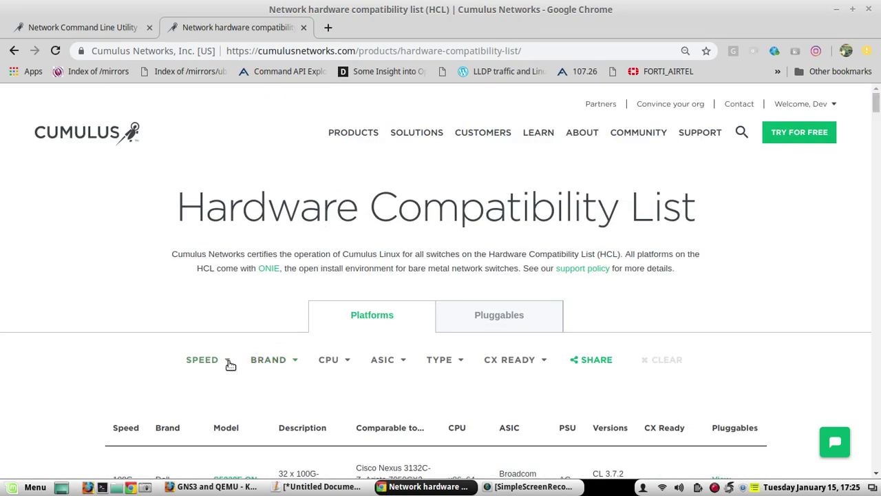
- Try filtering the compatible platforms by 100G speed, and clear the filter again
click(230, 362)
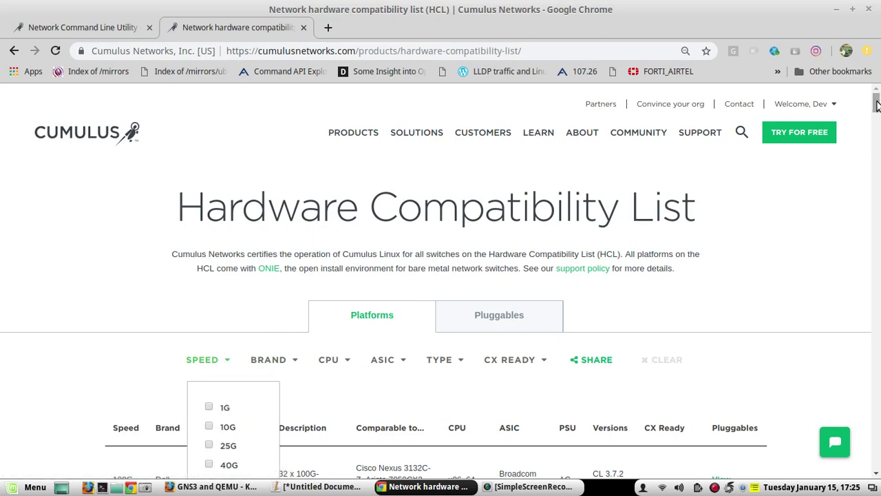
drag(877, 103, 877, 106)
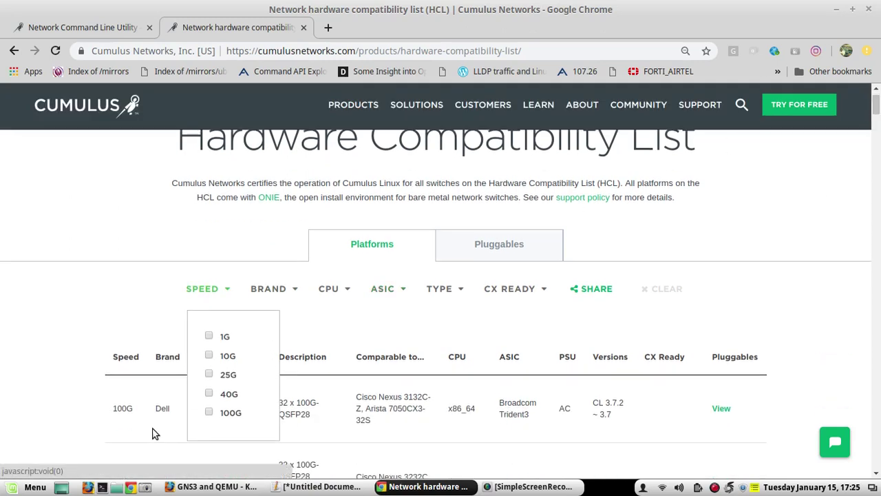
click(209, 413)
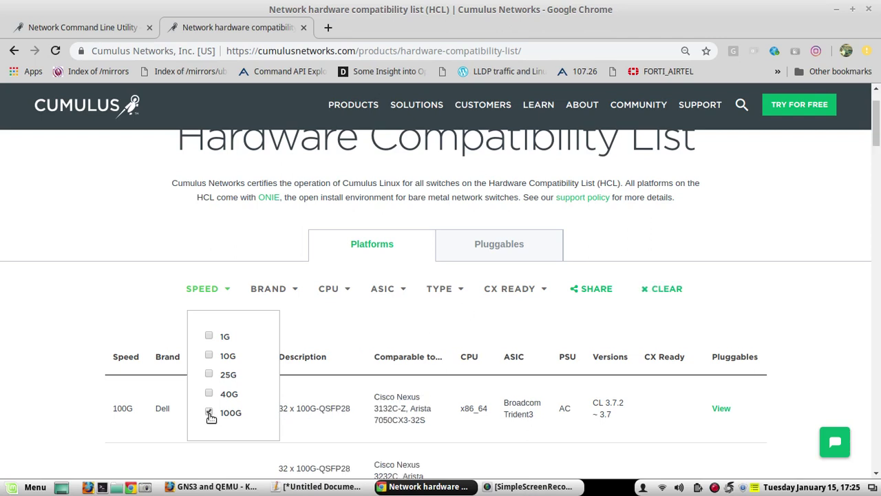
click(209, 413)
click(210, 413)
click(208, 412)
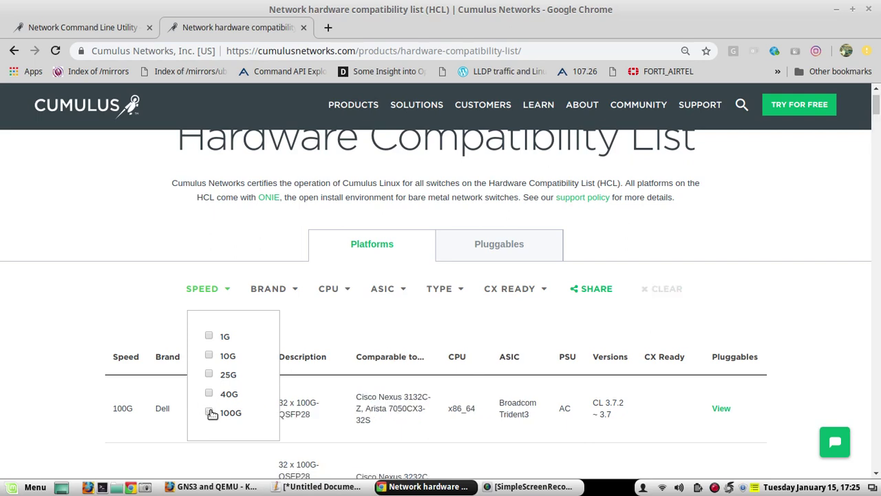
scroll(385, 228, up, 2)
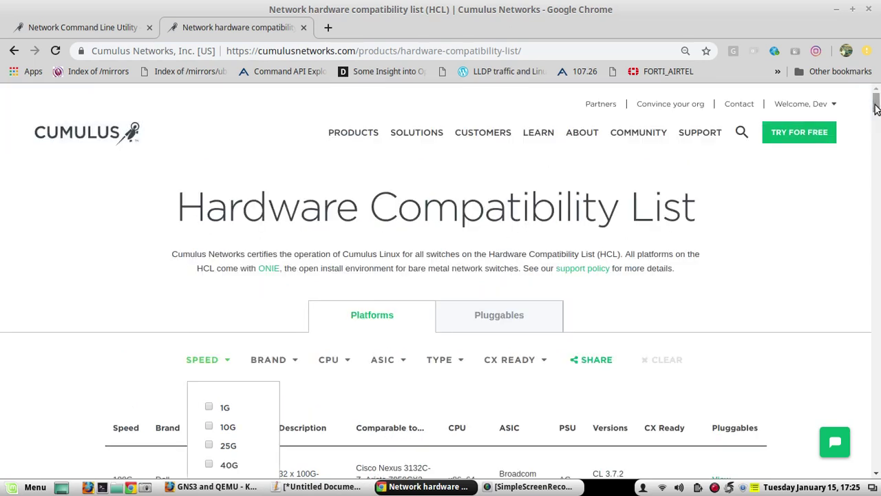
click(375, 267)
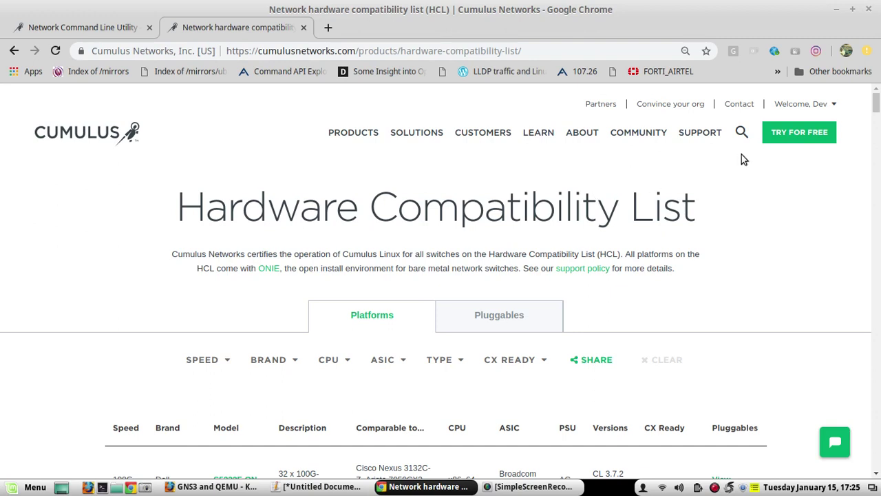
- Go through the free trial offer for Cumulus VX to its download page and view the available 3.7.2 images
click(797, 138)
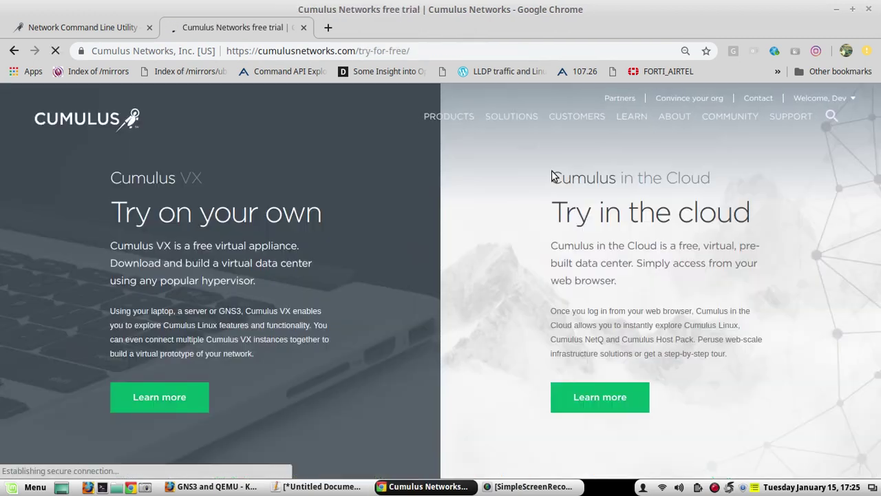
click(157, 395)
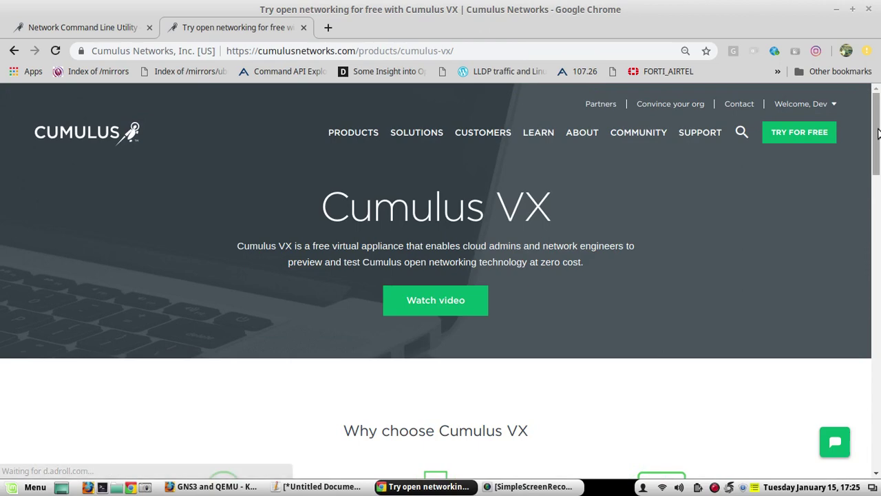
mouse_move(879, 135)
mouse_down()
mouse_move(878, 198)
mouse_move(877, 131)
mouse_move(876, 139)
mouse_up()
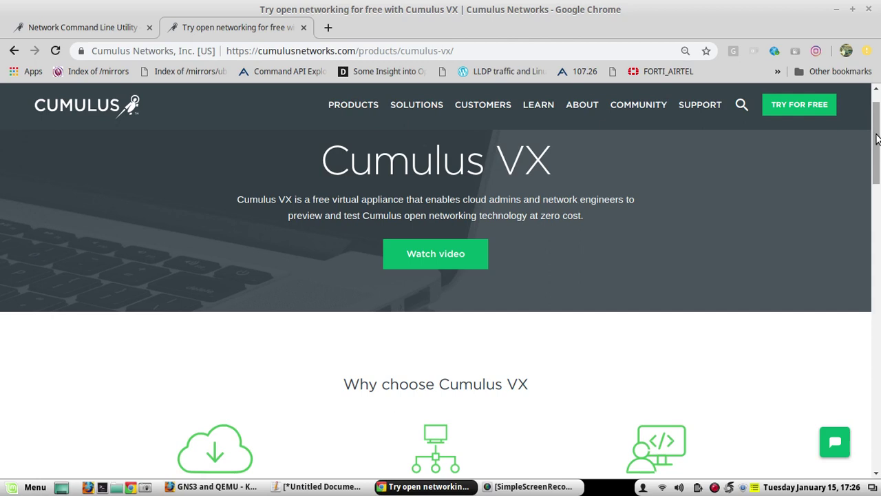
scroll(877, 138, down, 3)
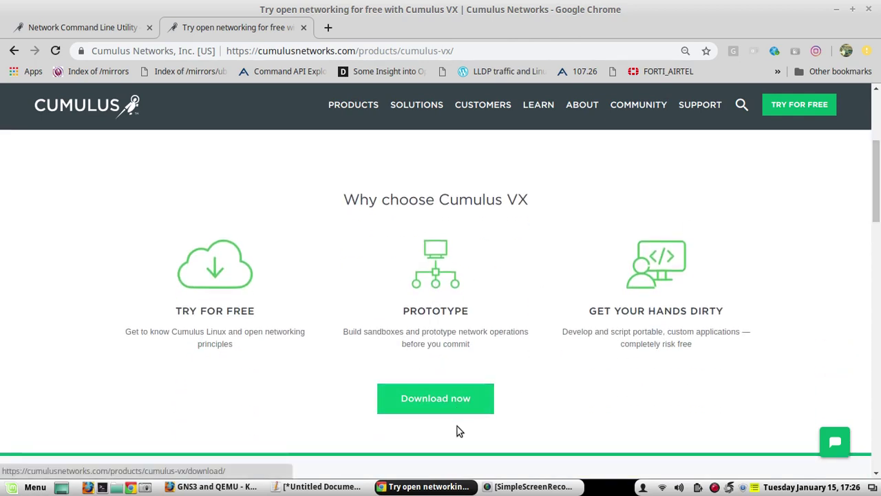
click(457, 410)
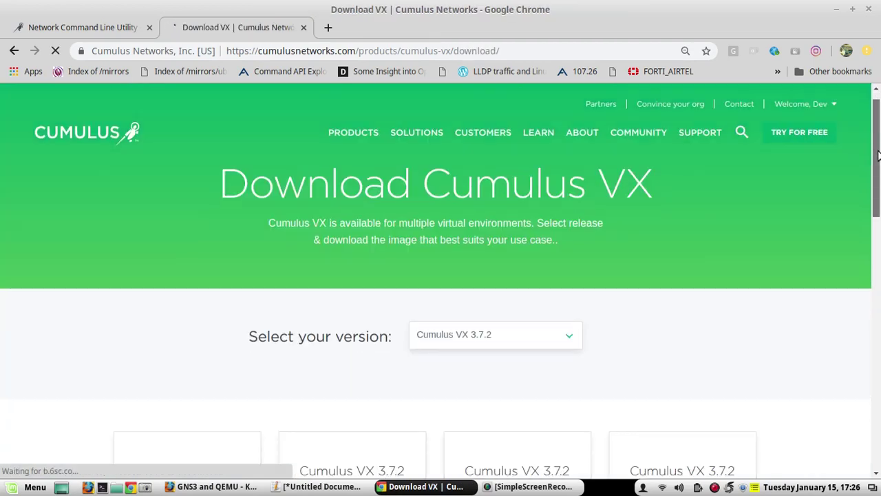
scroll(877, 155, down, 3)
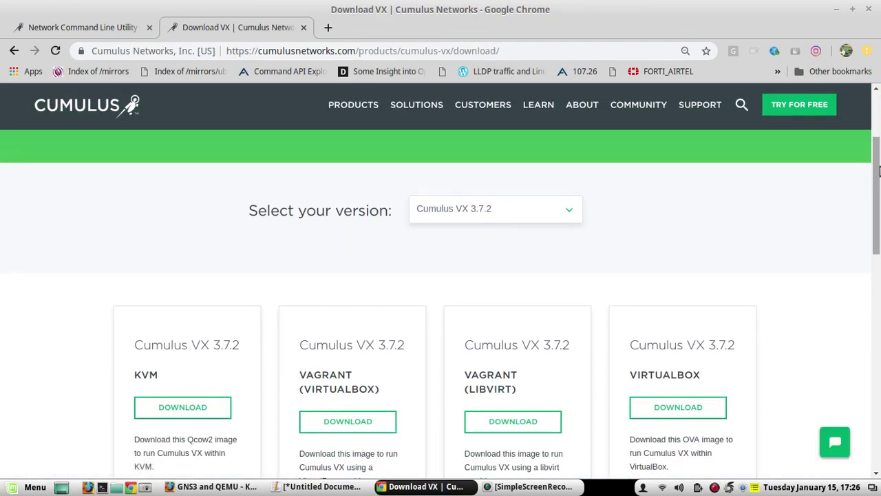
scroll(877, 170, down, 1)
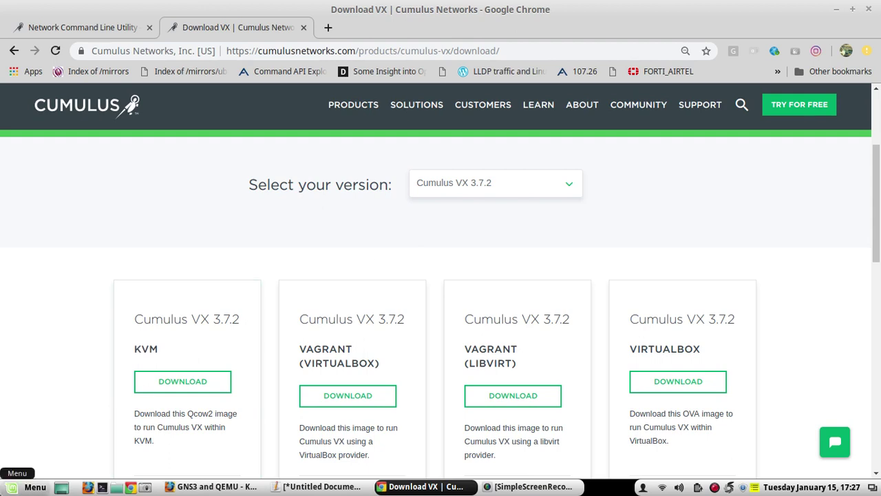
- Launch GNS3 and create a new project named cumulus
click(21, 487)
text(gns)
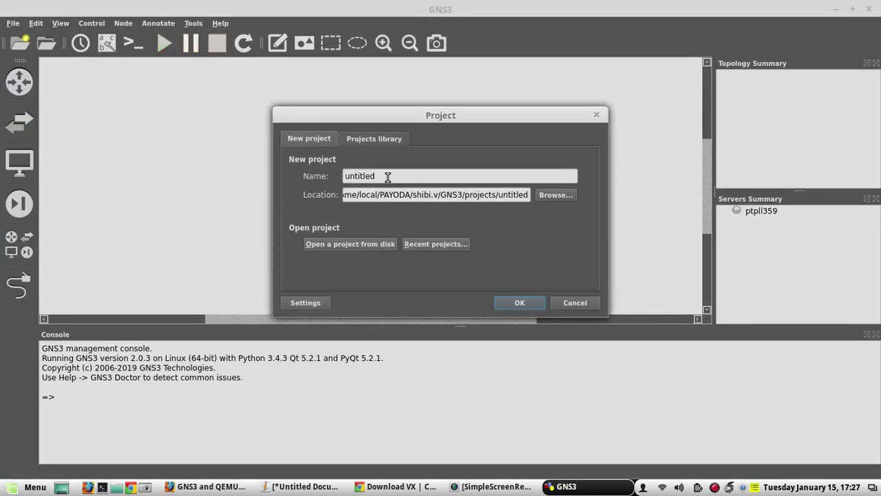
drag(388, 177, 299, 169)
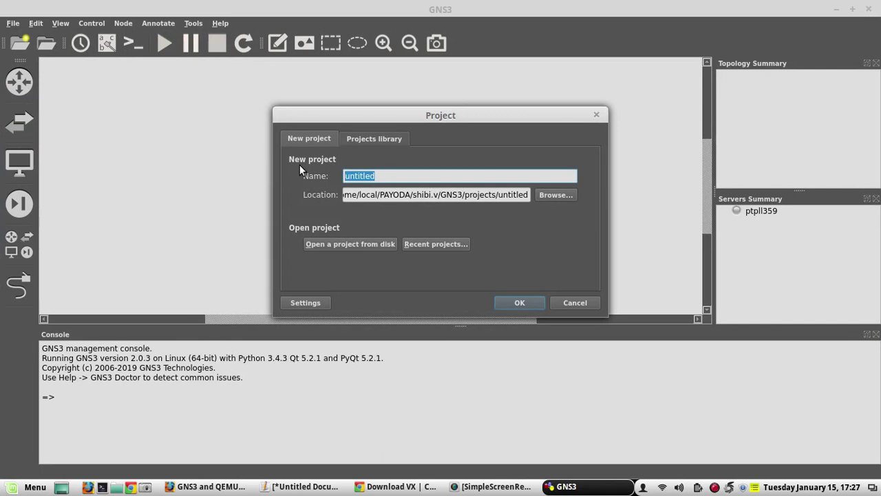
text(cumu)
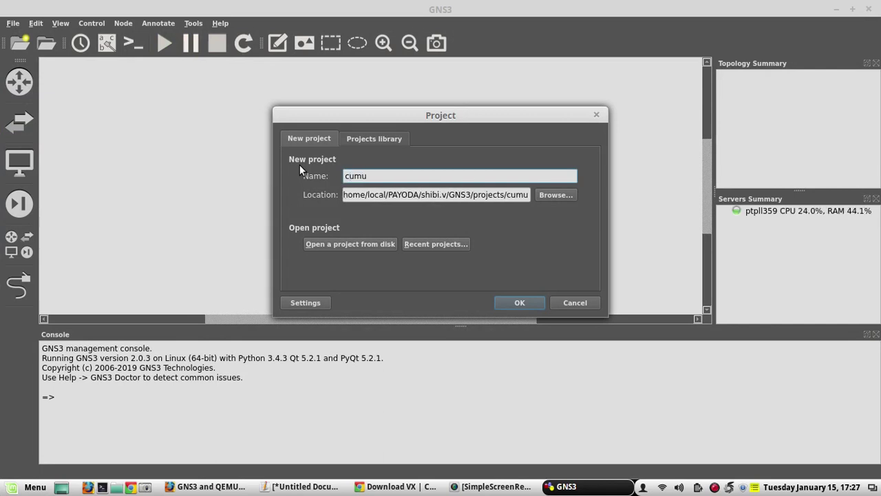
text(lus)
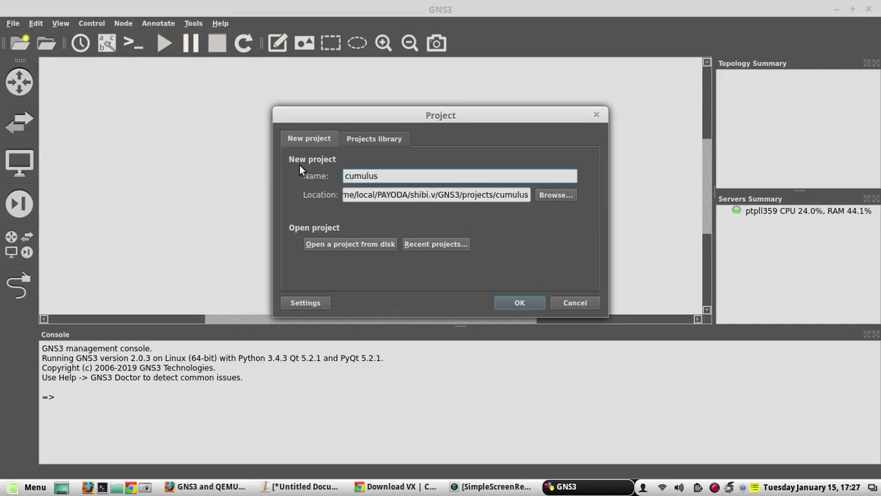
click(517, 302)
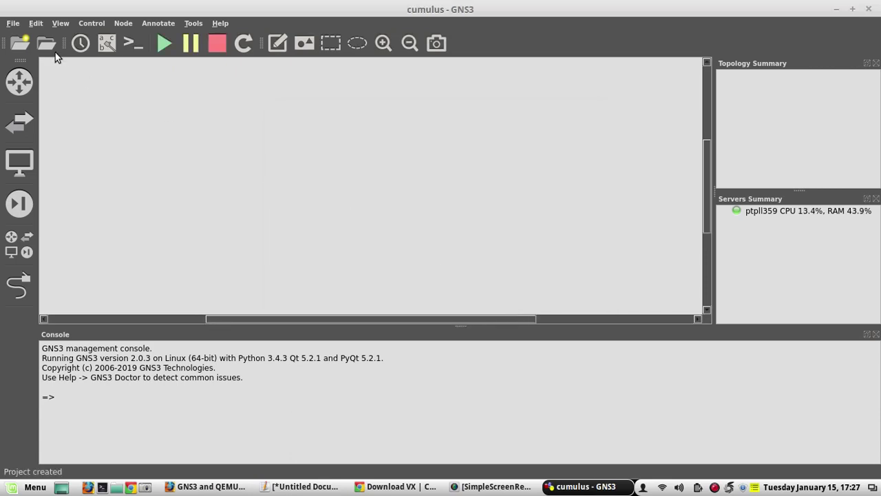
- Open the Qemu VM templates in the GNS3 preferences and start a new QEMU VM template
click(38, 25)
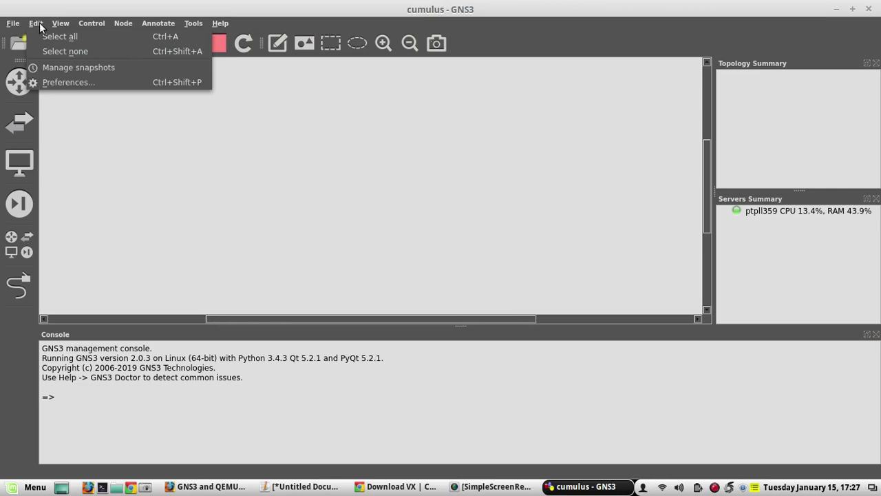
click(56, 84)
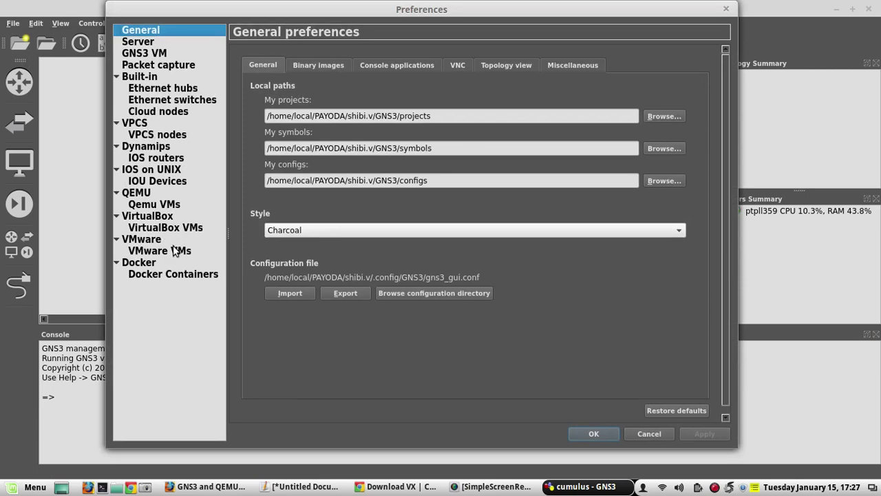
click(159, 205)
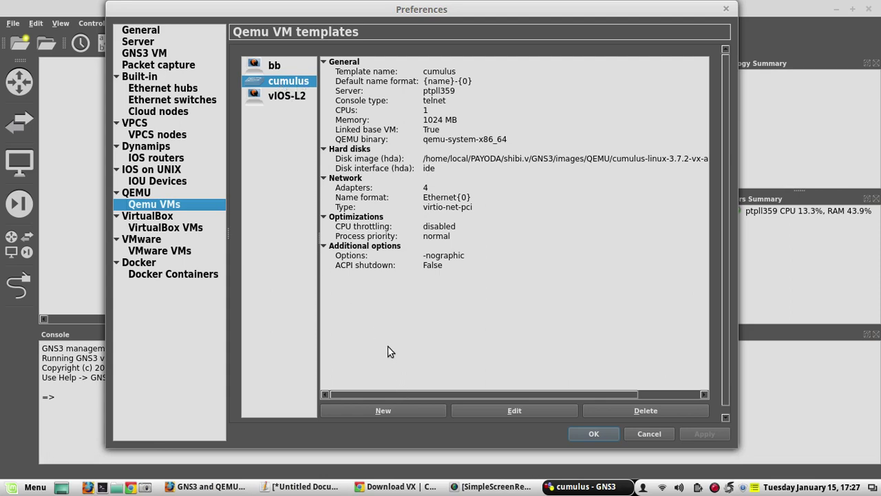
click(386, 411)
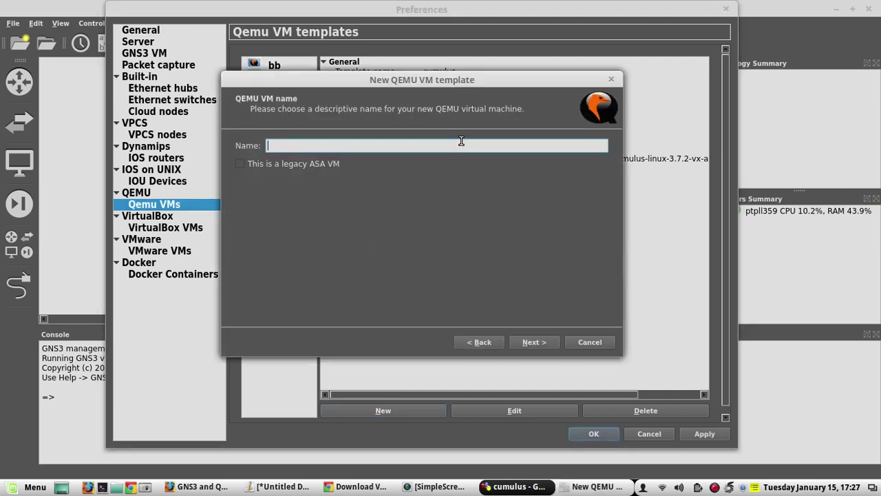
drag(415, 77, 481, 95)
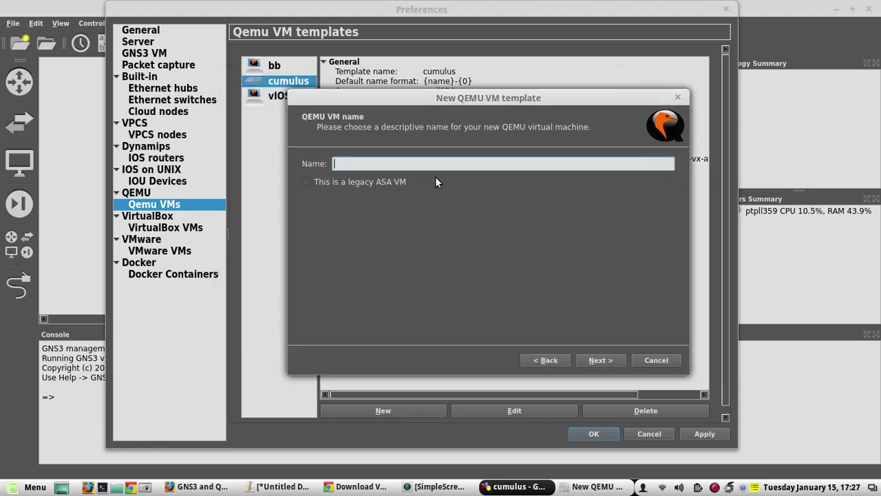
- Name the new template Cumulus with version 3.7, checking the version on the download page, and continue to the binary and memory settings
click(372, 486)
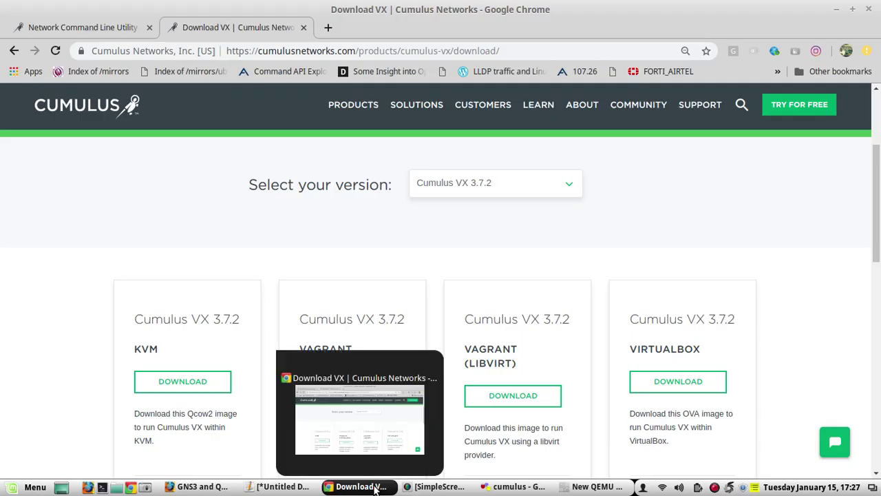
click(375, 488)
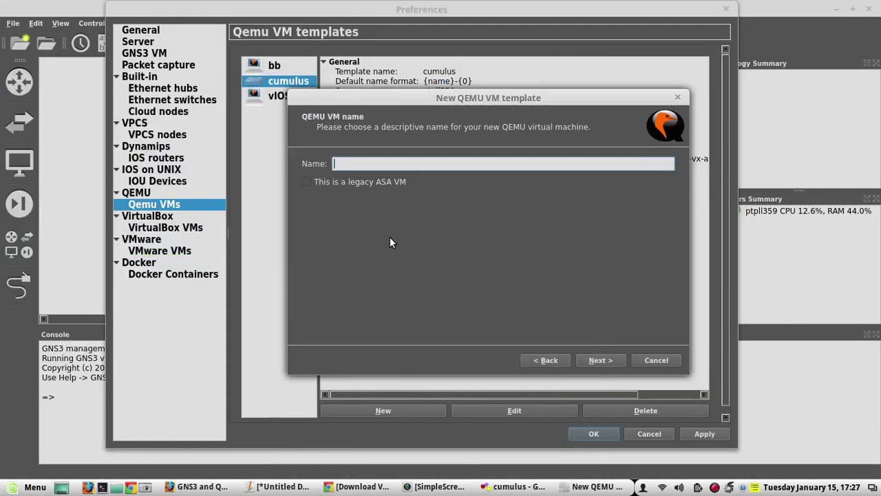
text(Cumulus)
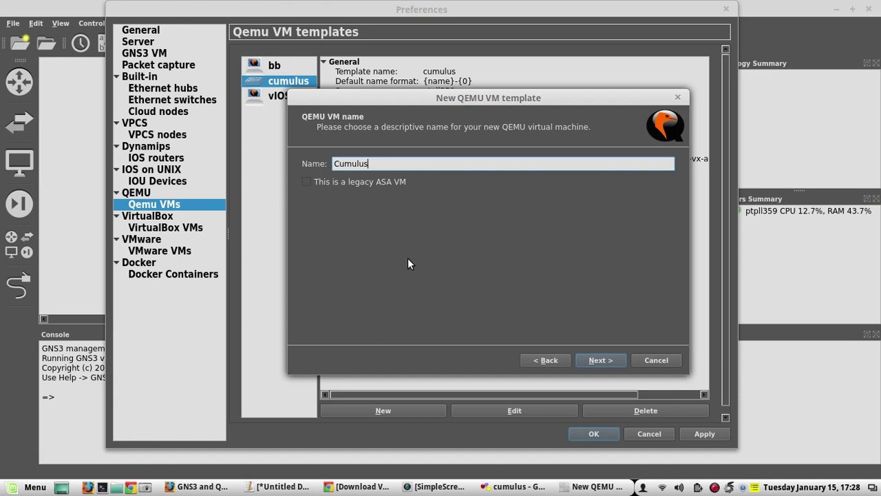
click(365, 489)
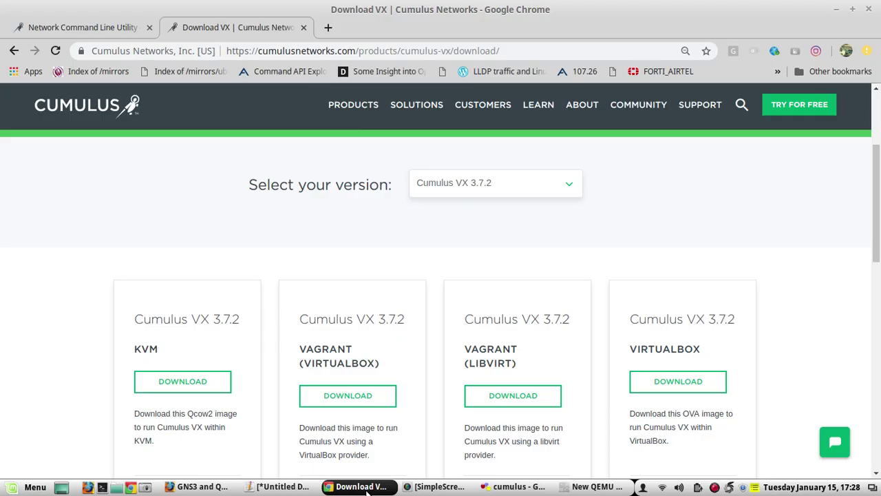
click(366, 491)
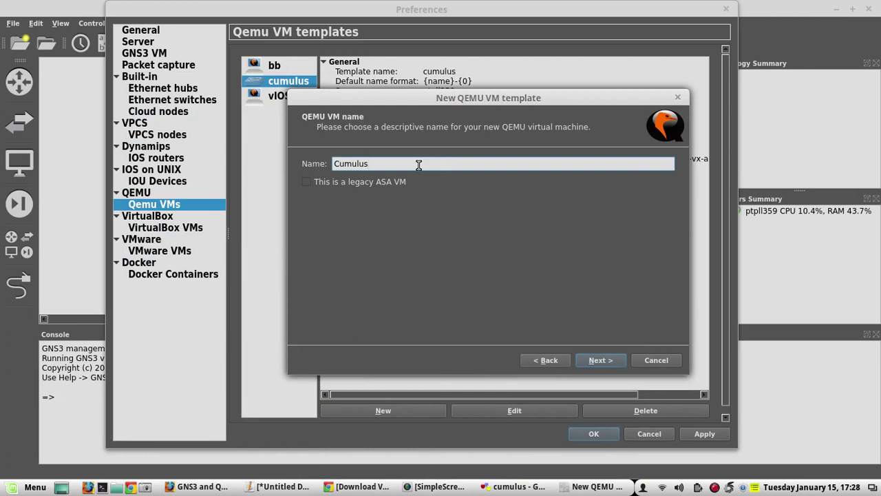
text(3.7)
click(602, 360)
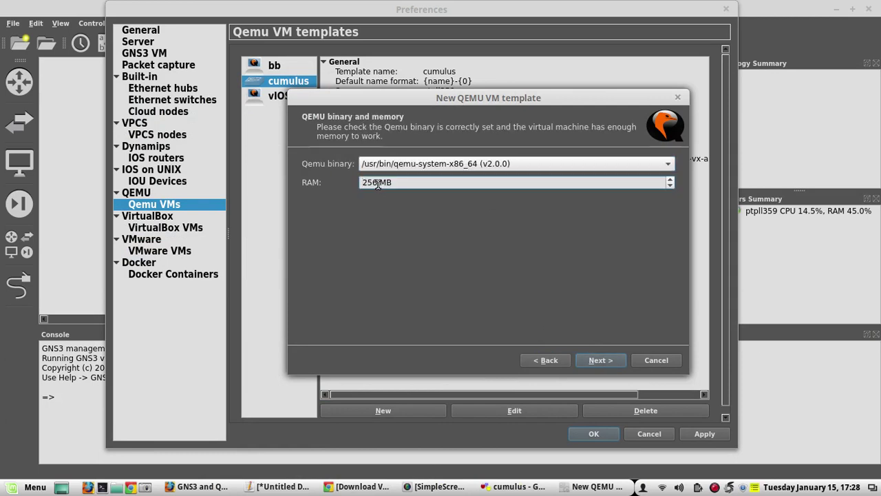
- Set the new template's RAM to 1024 MB, keep the telnet console type and continue to the disk image settings
drag(381, 188, 346, 179)
text(1024)
click(599, 360)
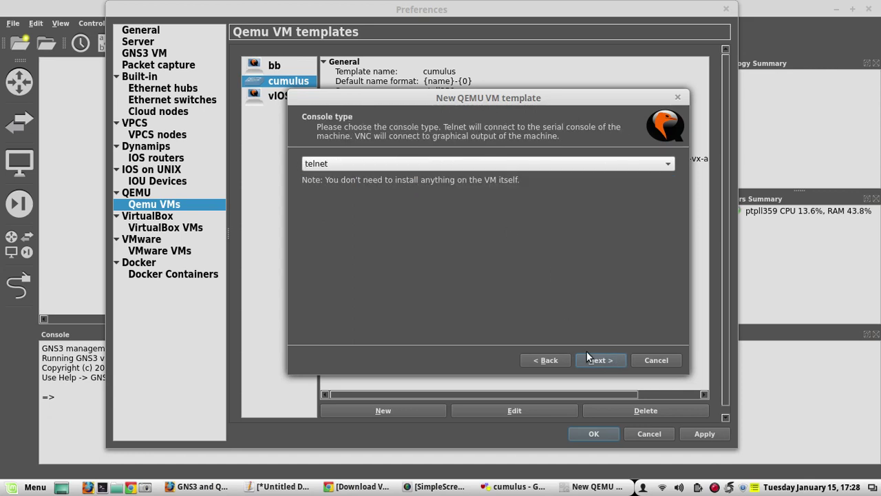
click(599, 355)
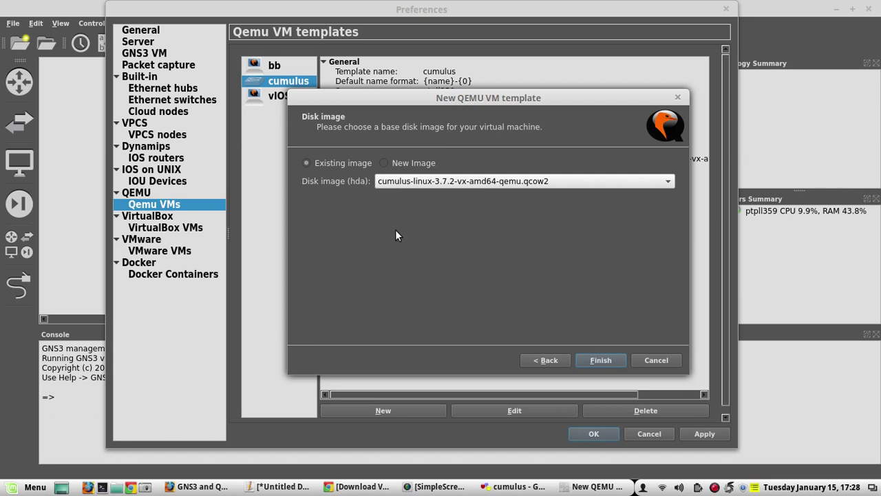
- Choose a new disk image and select cumulus-linux-3.7.2-vx-amd64-qemu.qcow2 from the /data/01EVE_IMAGES folder
click(383, 163)
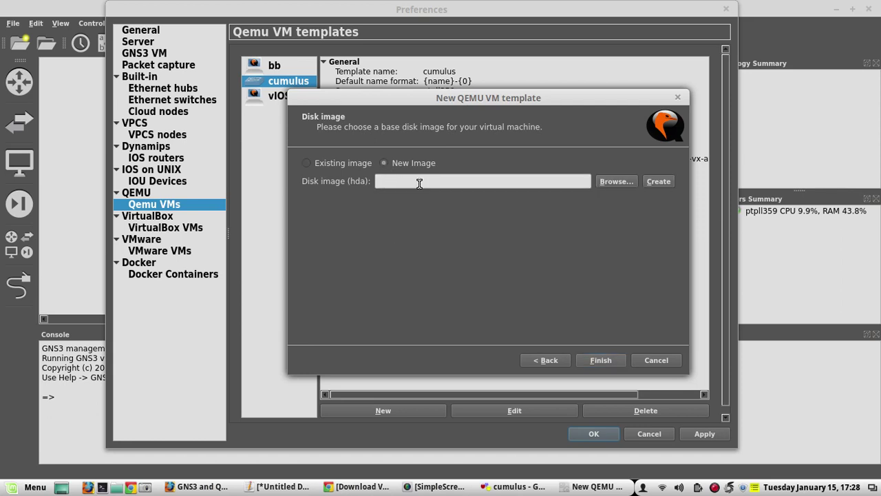
click(609, 181)
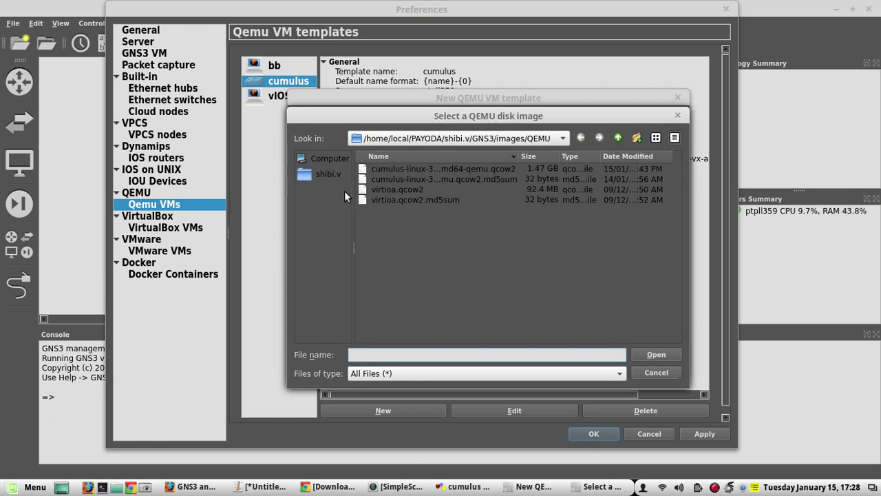
click(326, 158)
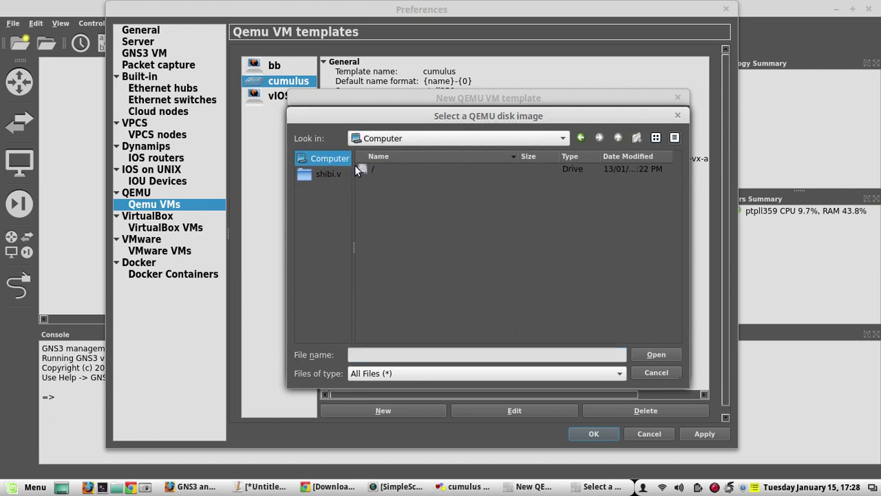
click(358, 167)
double_click(358, 167)
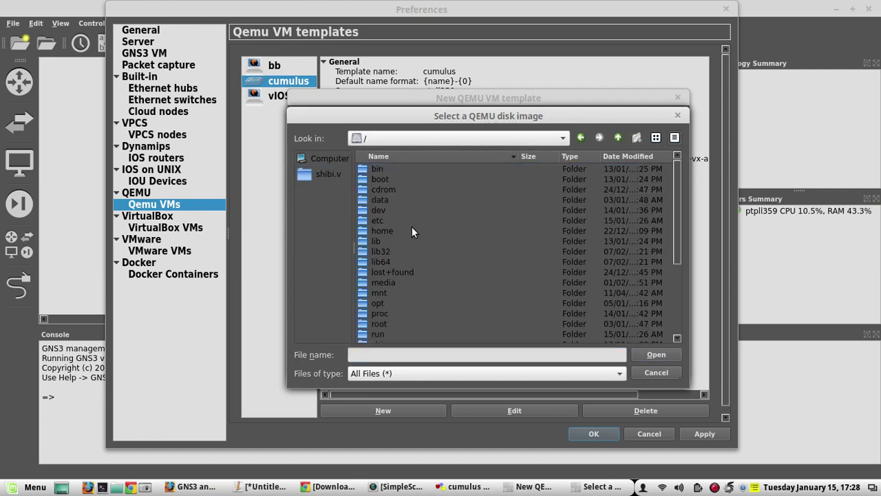
double_click(380, 199)
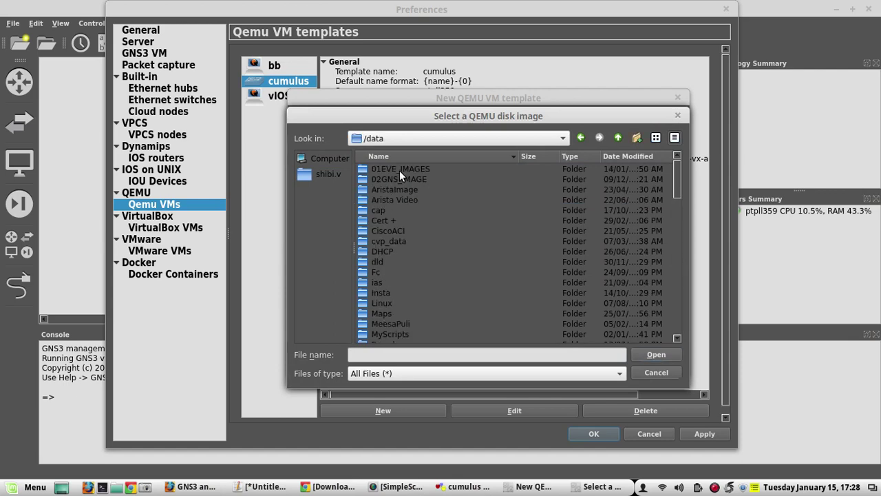
double_click(401, 168)
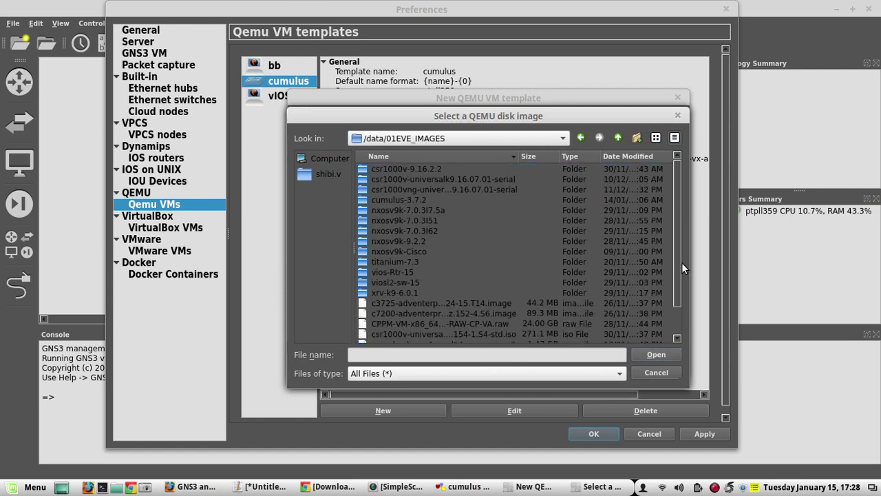
scroll(675, 258, down, 2)
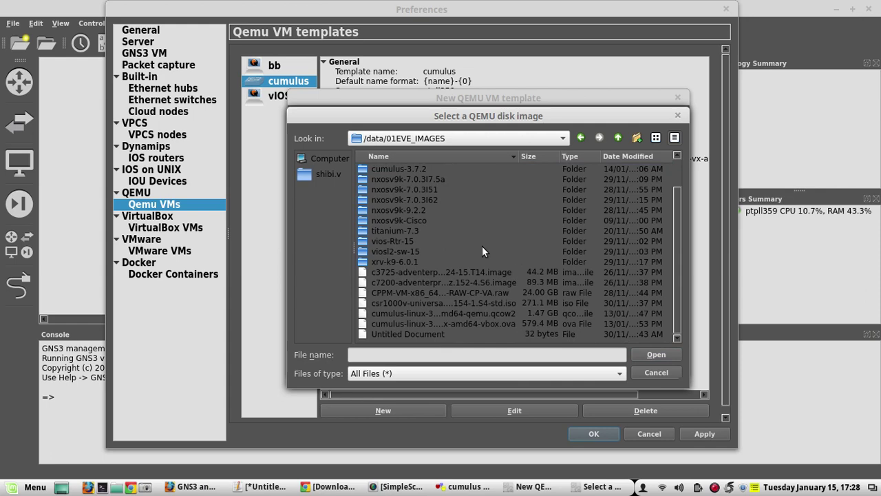
click(462, 314)
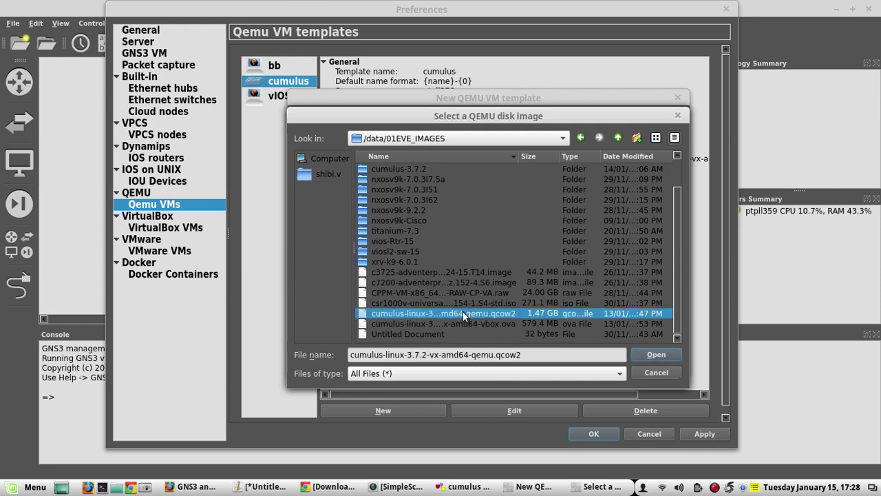
double_click(470, 312)
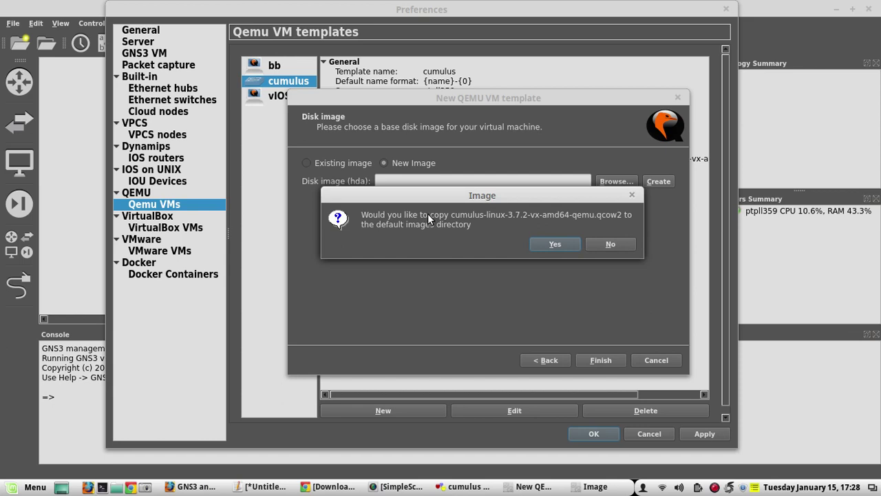
- Agree to copy the image to the default images directory and finish creating the QEMU VM template
click(548, 242)
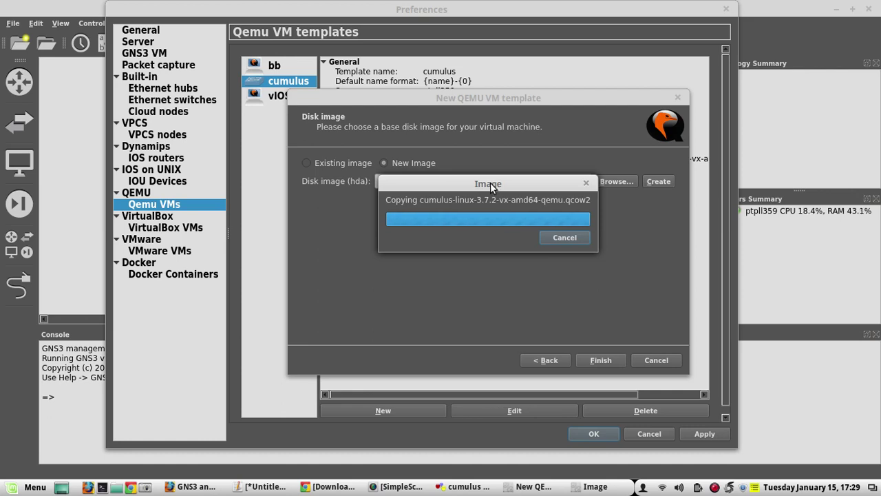
drag(484, 183, 441, 187)
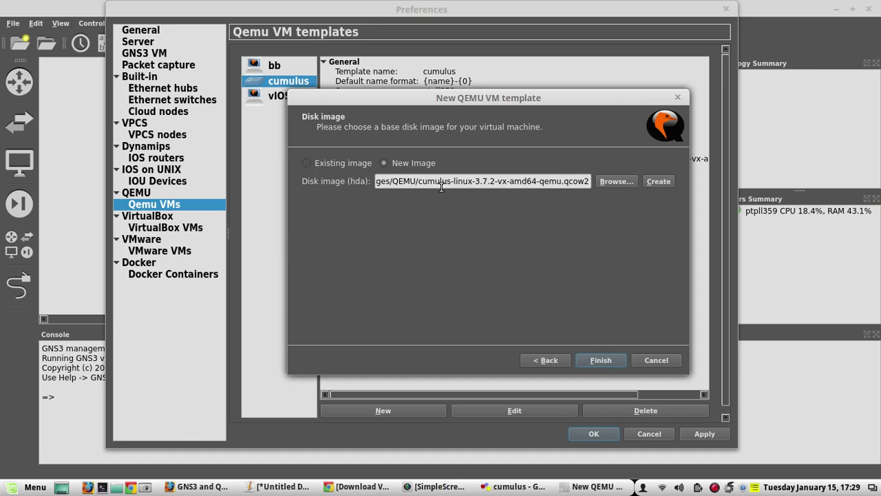
click(592, 357)
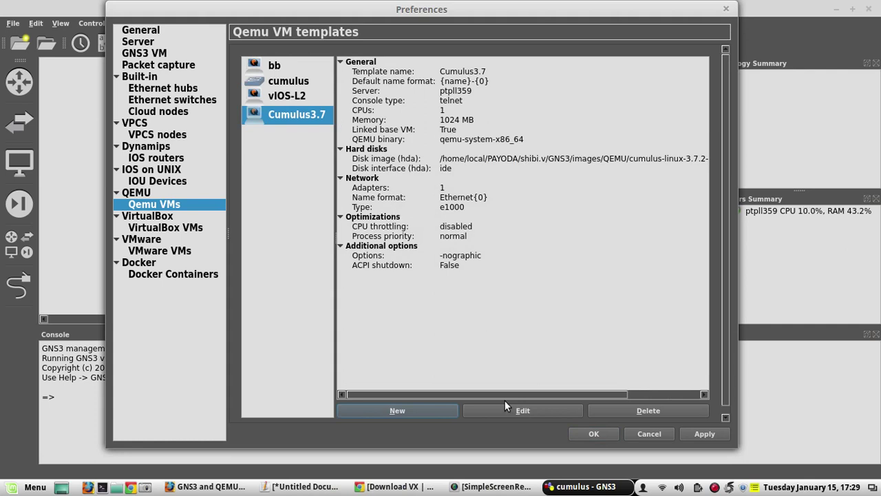
- Set the Cumulus3.7 template's network to 8 adapters of type Paravirtualized Network I/O (virtio-net-pci), review its advanced and general settings, and save
click(522, 411)
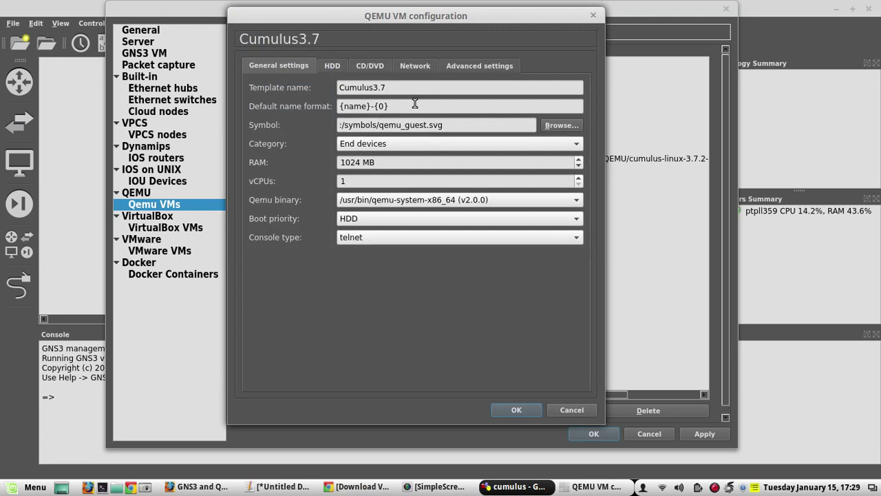
click(409, 61)
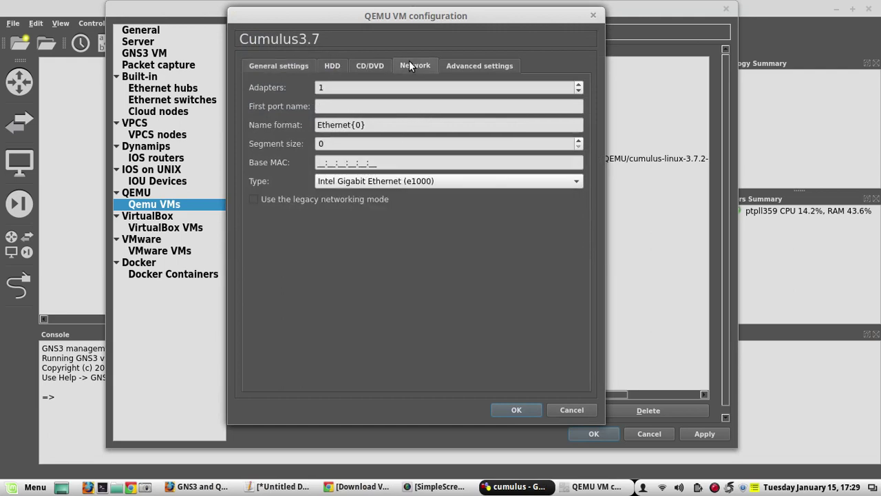
drag(366, 87, 308, 86)
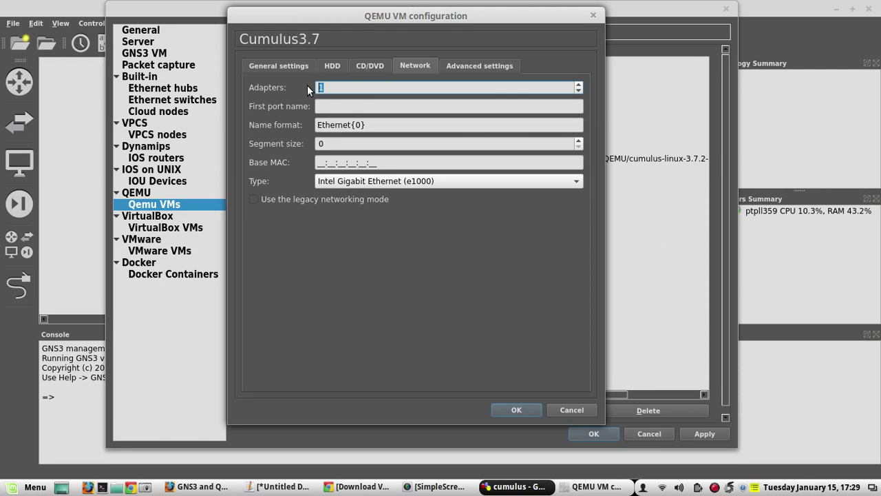
click(404, 181)
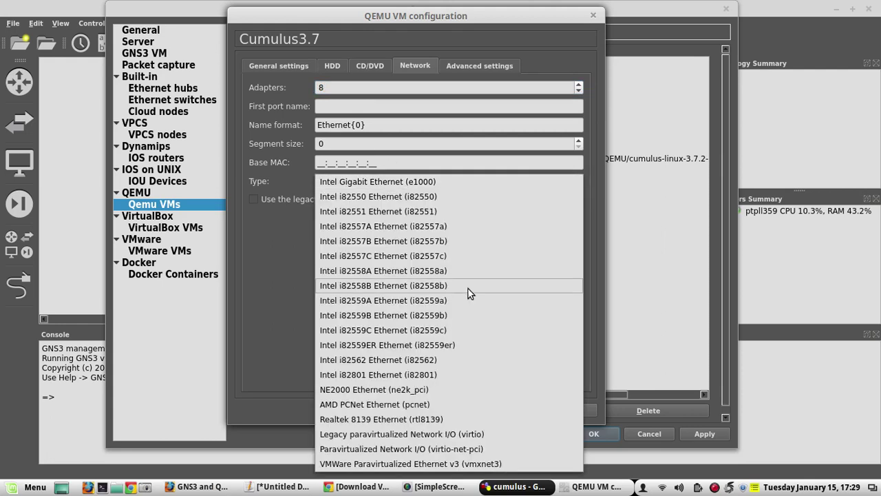
click(435, 449)
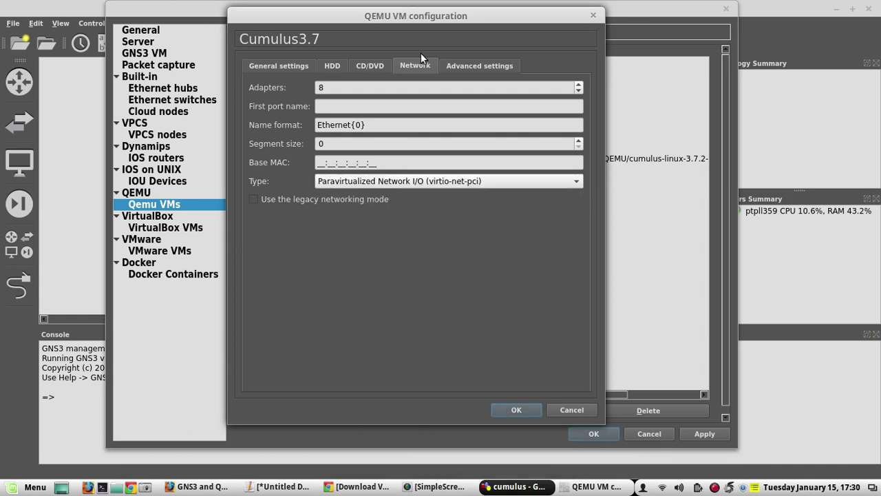
click(459, 66)
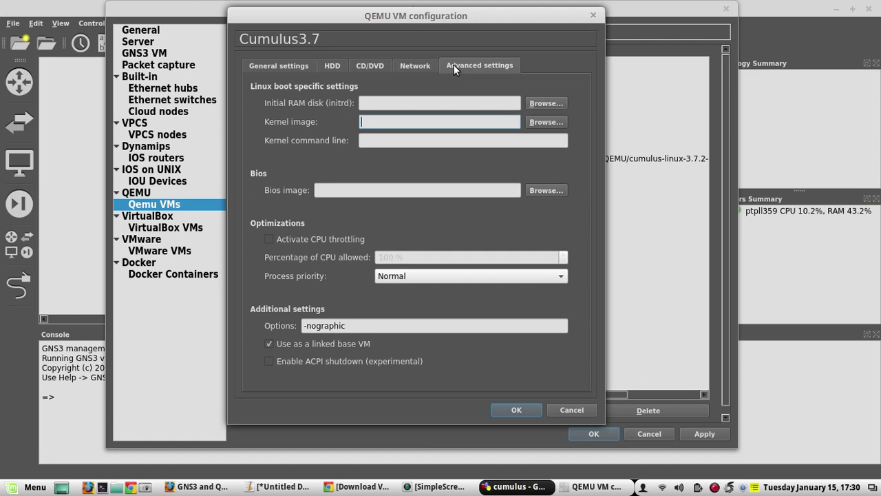
click(428, 63)
click(297, 63)
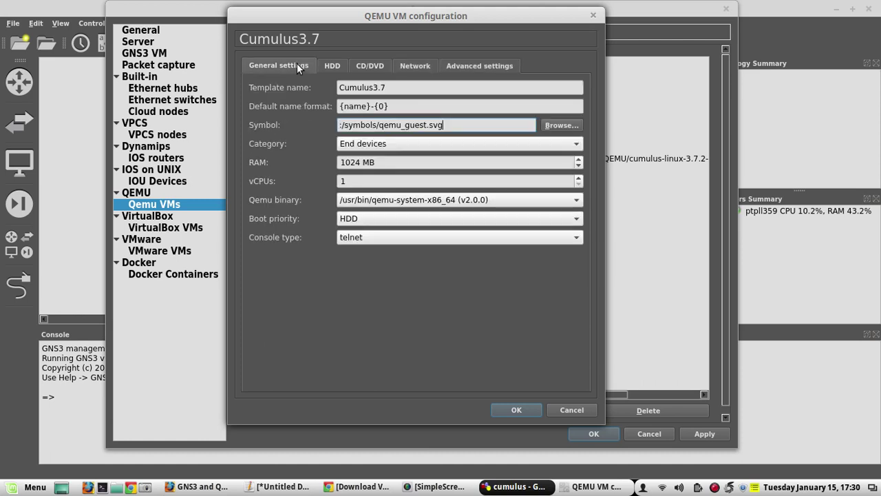
click(514, 408)
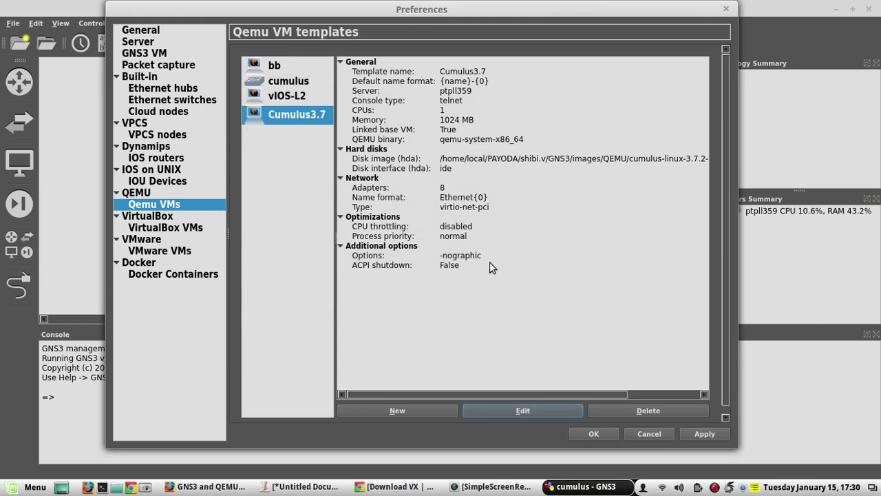
- Reopen the Cumulus3.7 template configuration and change its category to Switches
click(272, 100)
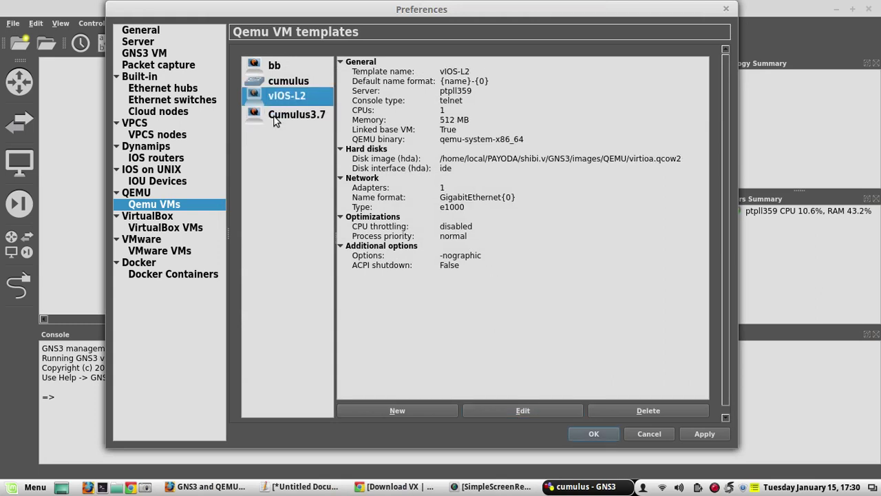
click(273, 115)
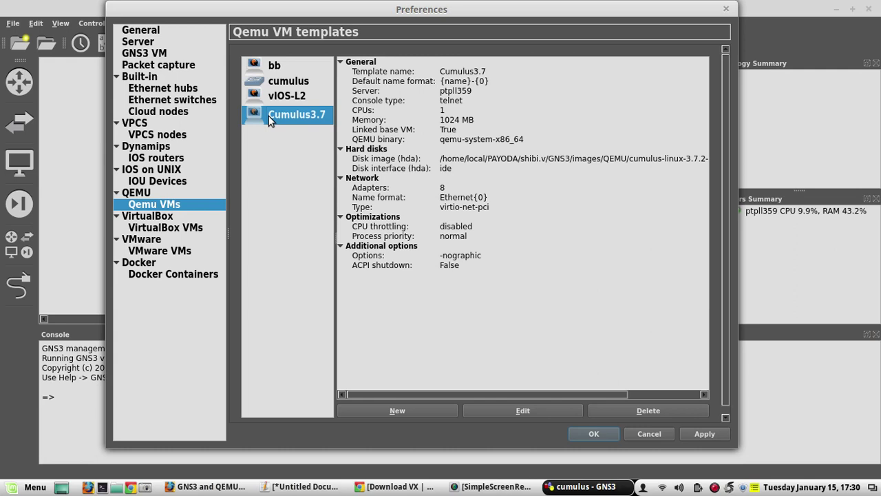
click(511, 408)
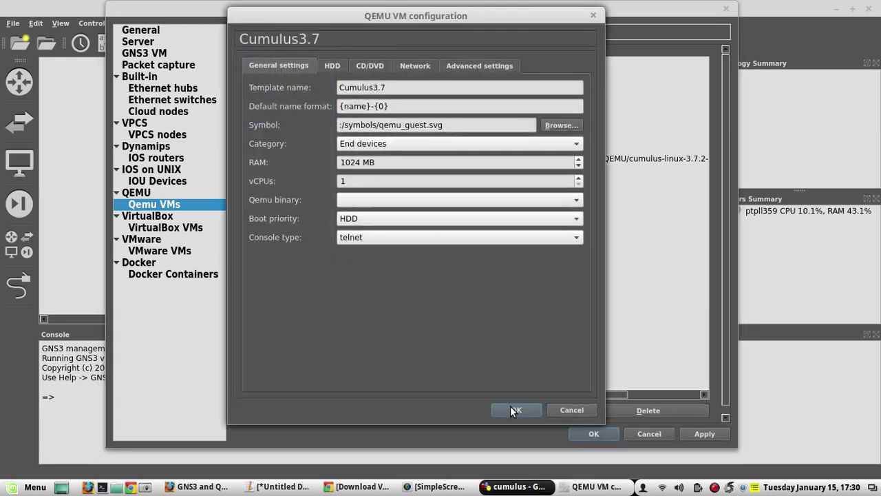
click(382, 142)
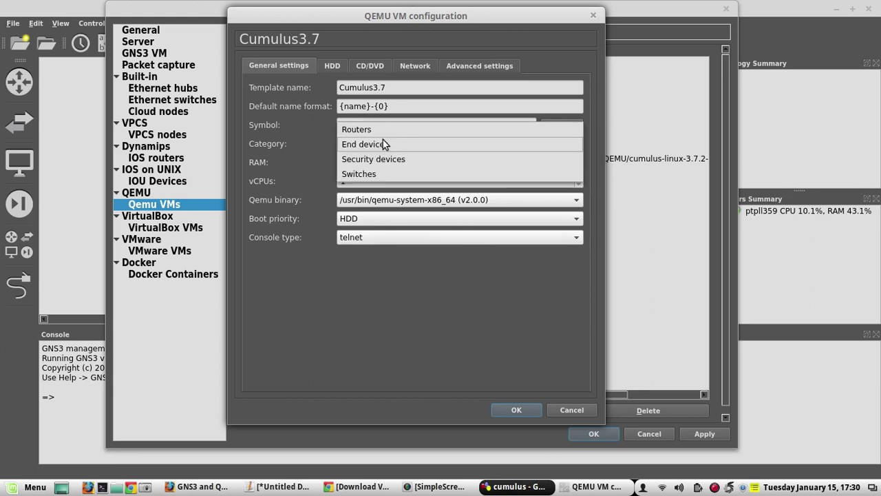
click(262, 138)
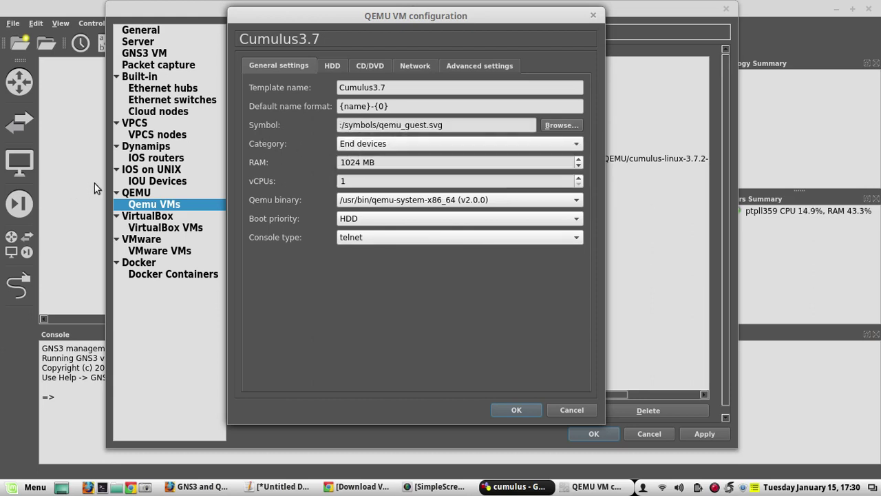
click(379, 143)
click(373, 173)
- Assign the ethernet_switch symbol from the symbols library to the template, then save the configuration and apply the preferences
click(568, 125)
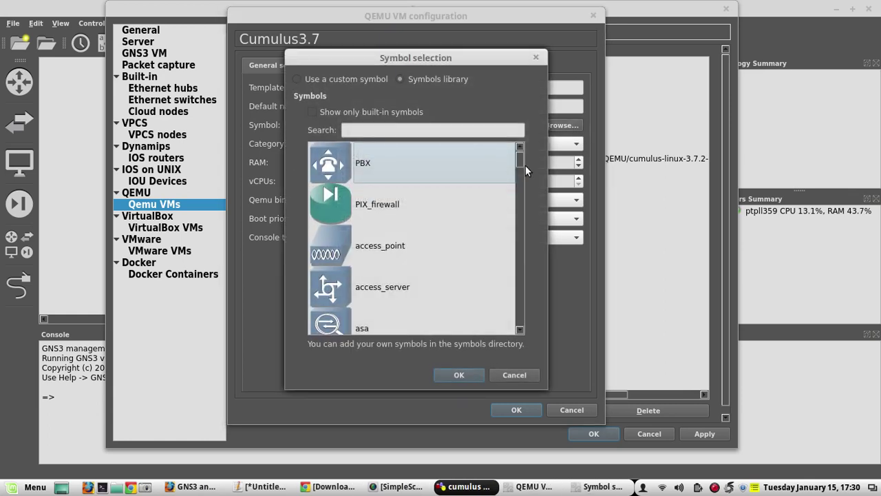
drag(518, 161, 514, 202)
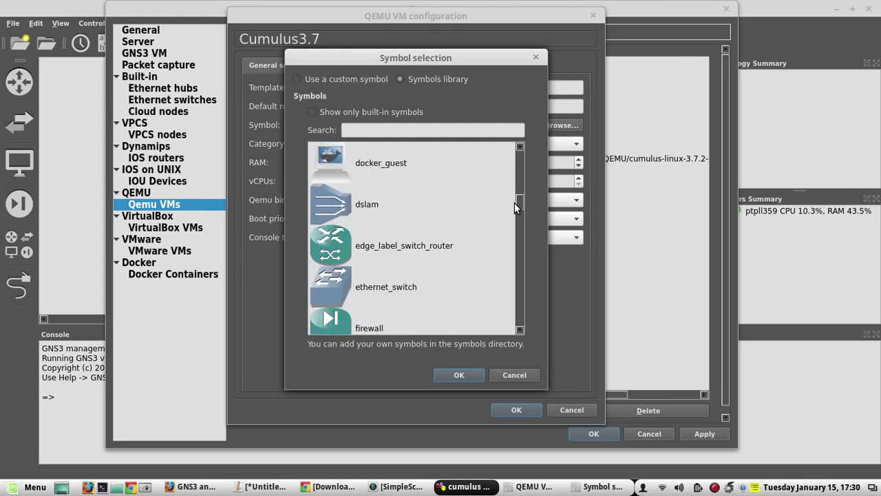
click(356, 291)
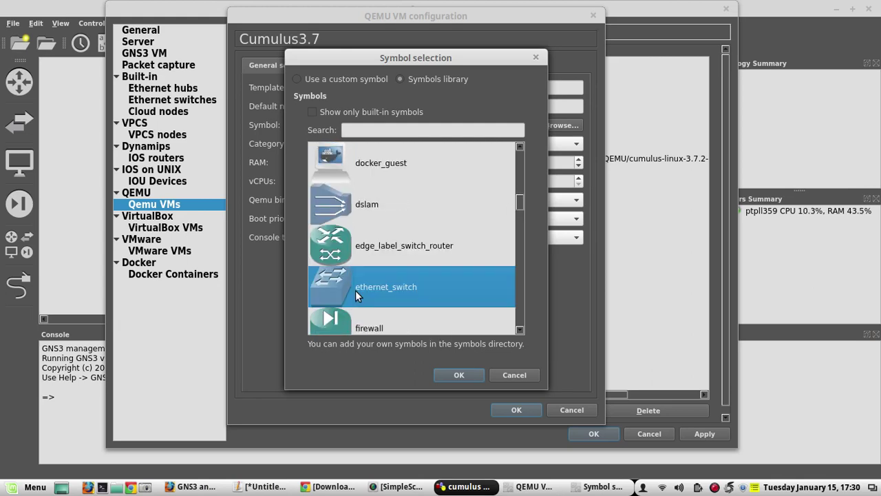
click(459, 375)
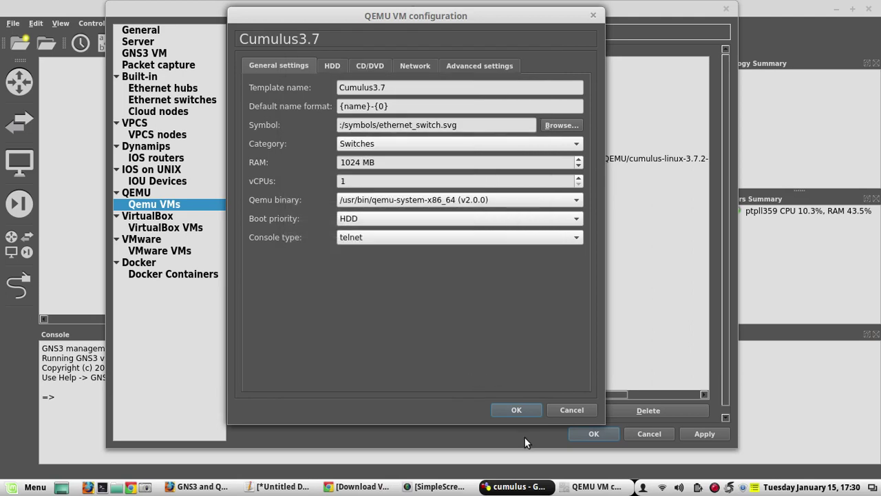
click(519, 410)
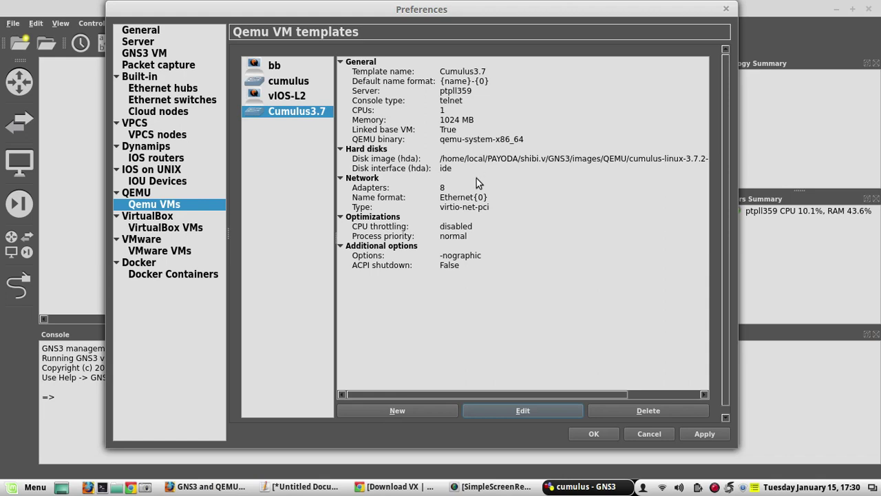
click(696, 431)
click(573, 432)
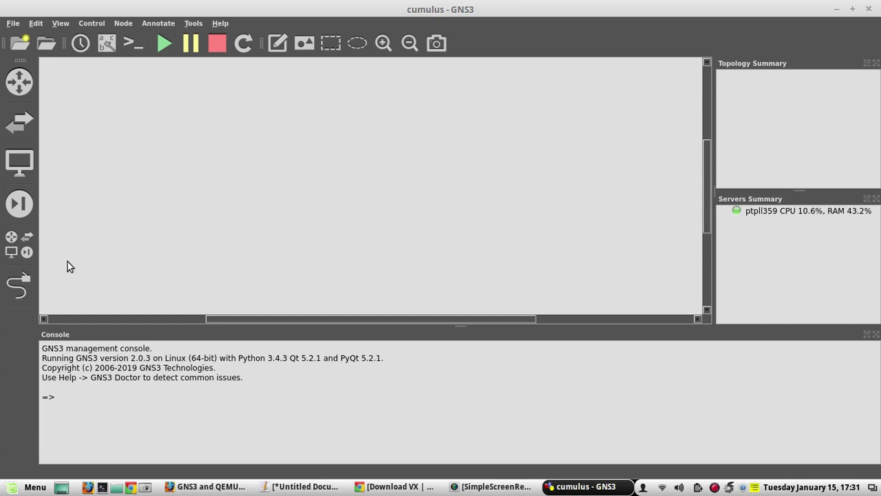
- List all available devices and place a Cloud node in the middle of the project workspace
click(29, 252)
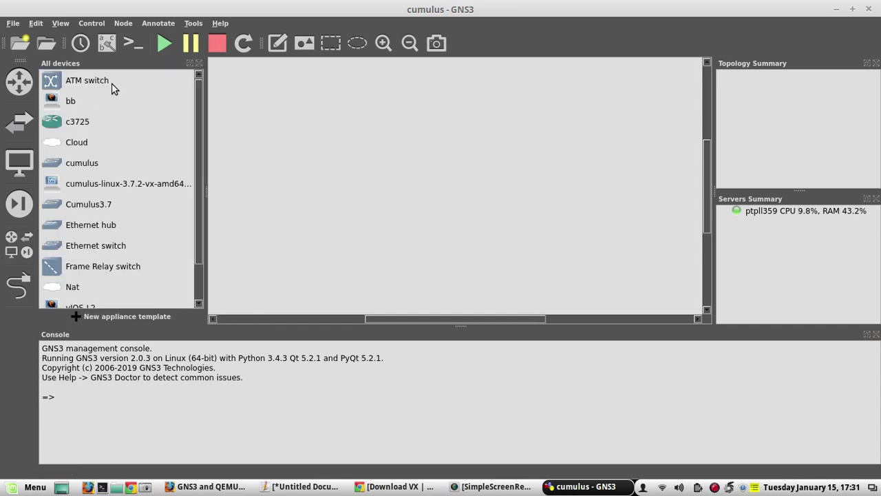
drag(82, 143, 475, 232)
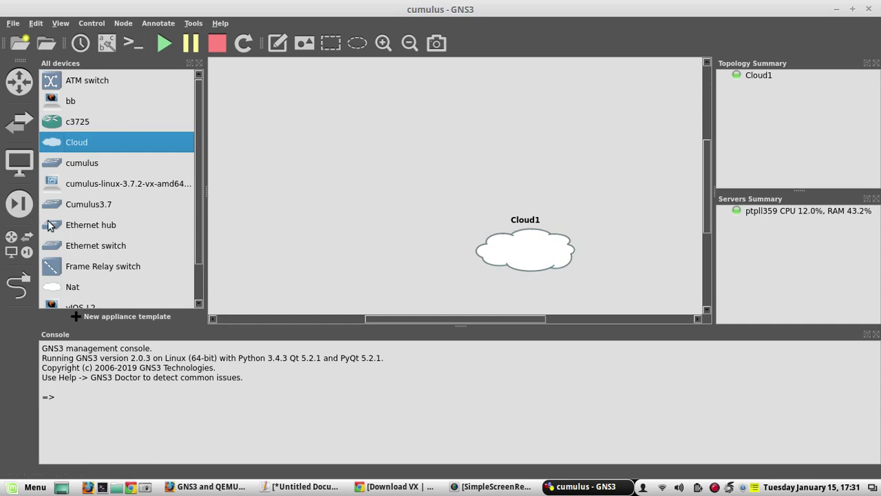
- Place a cumulus node in the workspace's upper area and an Ethernet switch beside Cloud1, leaving a gap between the switch and the cloud
click(24, 248)
click(24, 248)
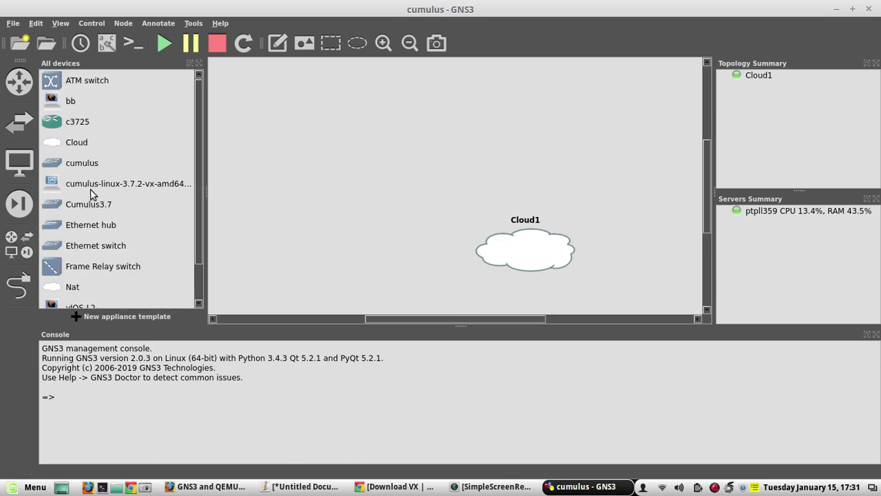
mouse_move(199, 181)
mouse_down()
mouse_move(198, 214)
mouse_move(196, 185)
mouse_up()
drag(94, 168, 342, 126)
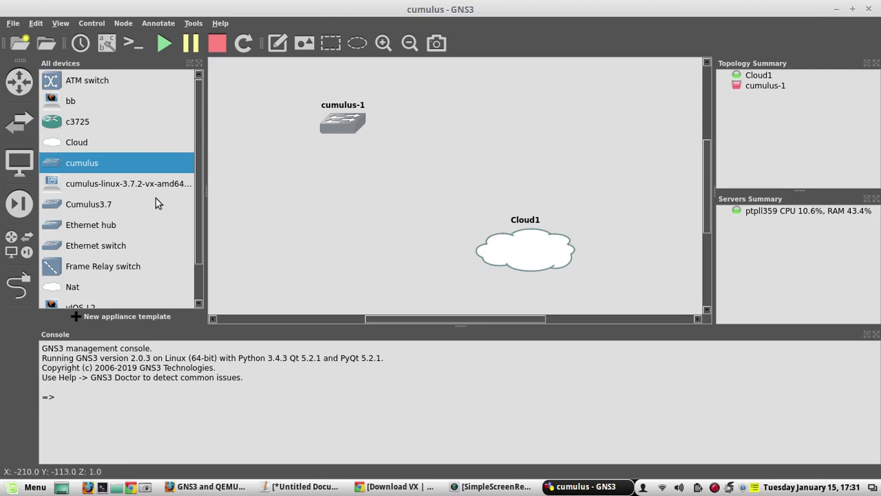
drag(117, 246, 414, 237)
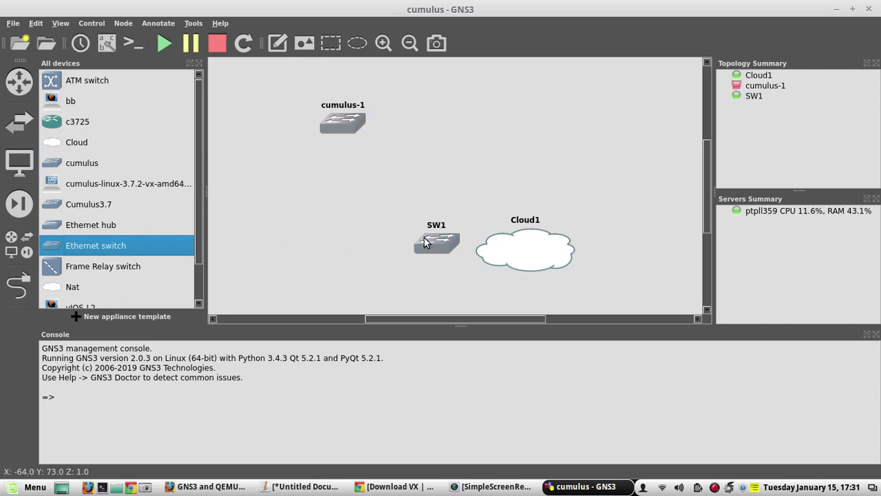
drag(432, 249, 404, 235)
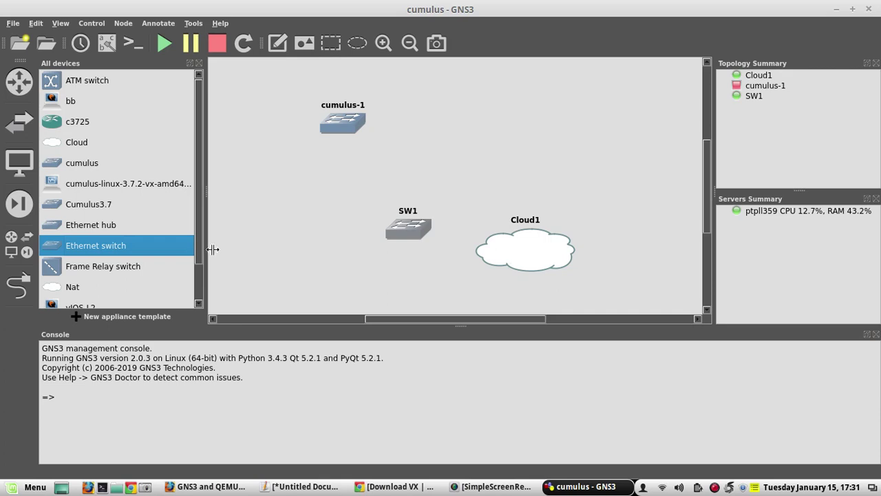
- Open the Cloud1 node's configuration, select tap0 among its TAP interfaces, and apply the settings
right_click(510, 256)
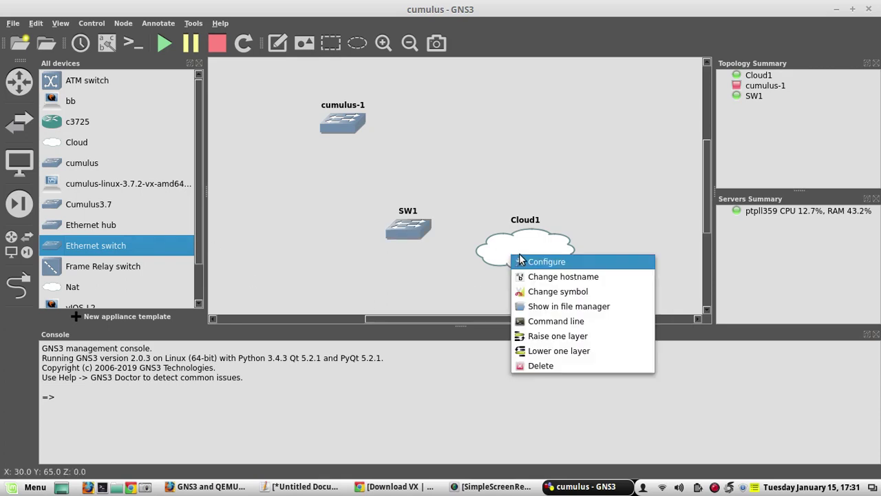
click(521, 260)
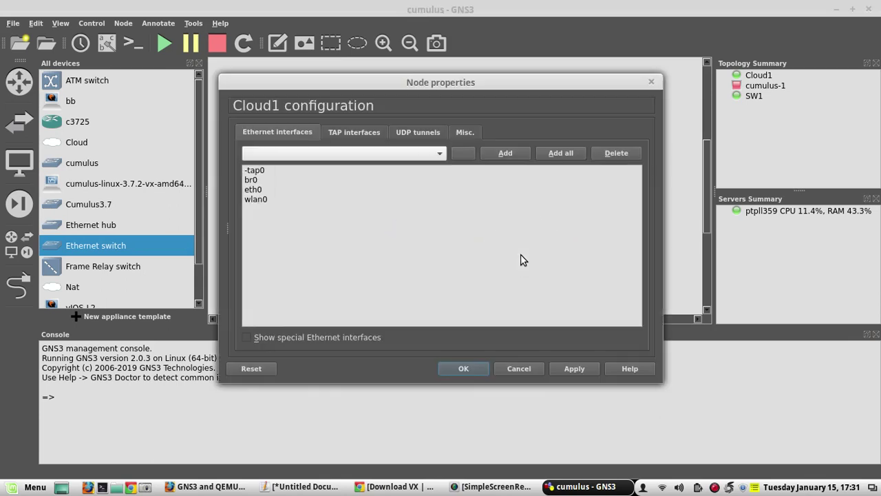
click(357, 133)
click(272, 187)
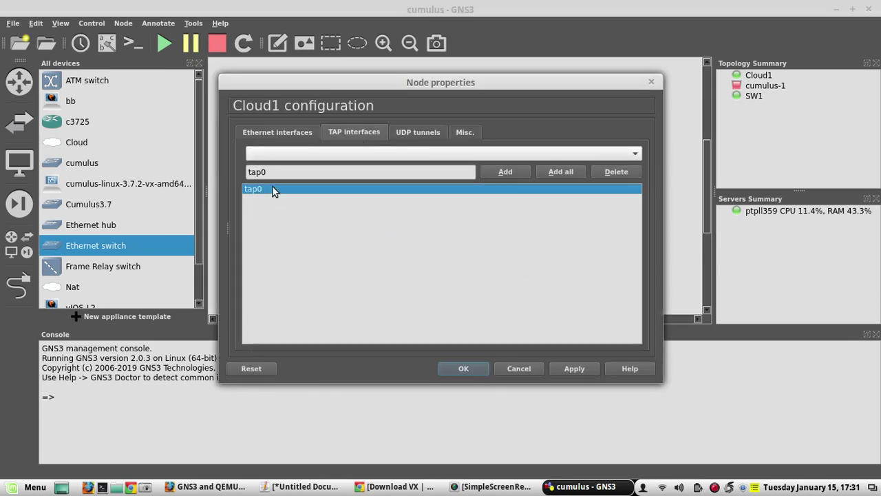
click(573, 369)
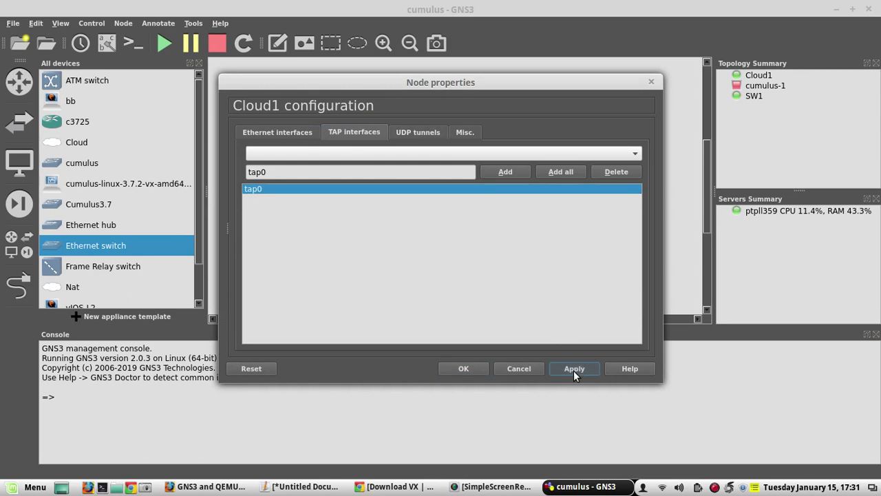
click(475, 370)
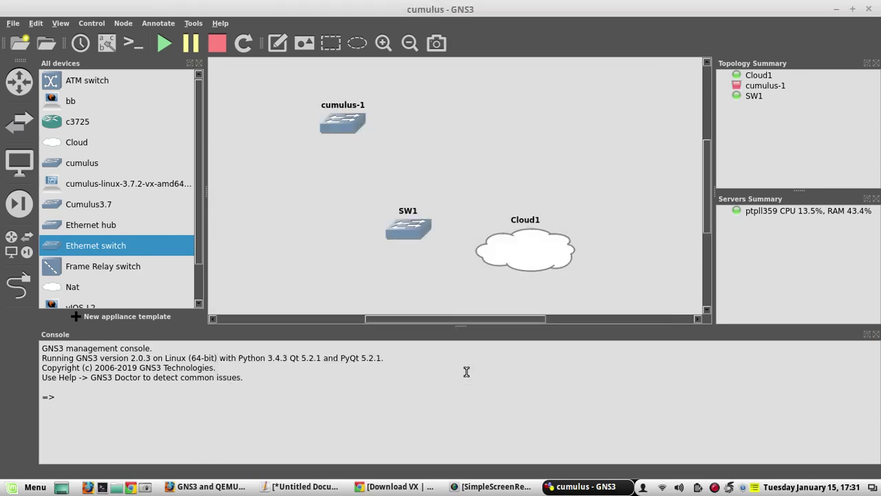
- Run ifconfig in a new Terminal window, examine the tap0 and br0 interface details, and return to GNS3
click(102, 487)
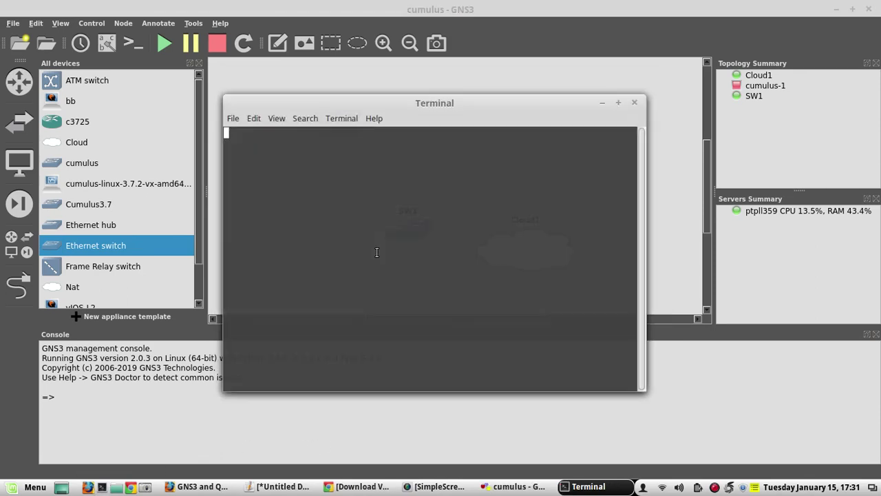
drag(417, 104, 475, 171)
text(ifconfig)
key(Return)
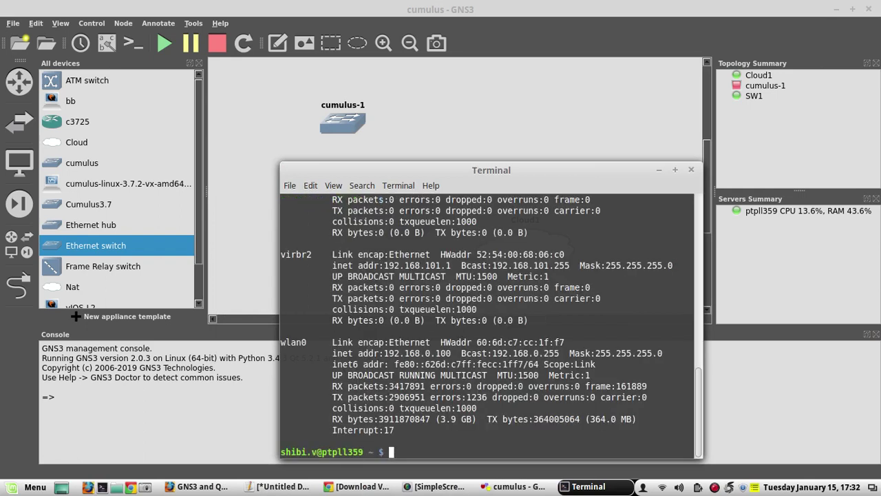
drag(697, 407, 693, 298)
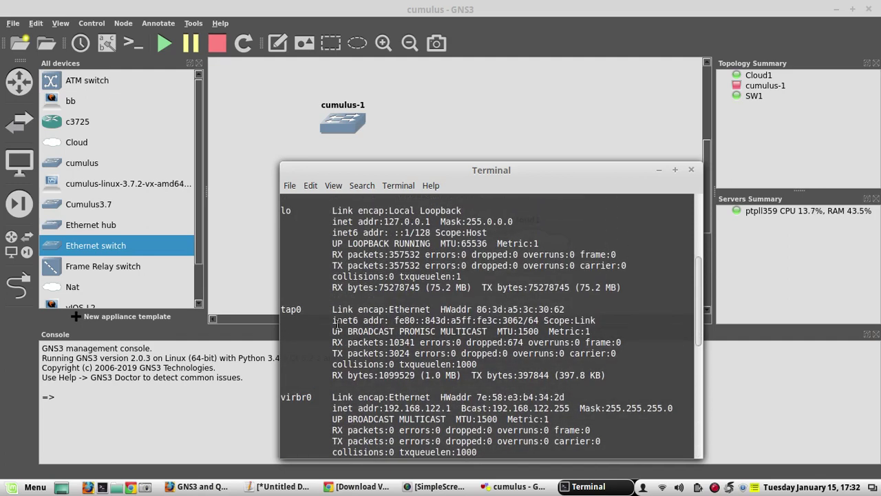
double_click(289, 309)
click(289, 309)
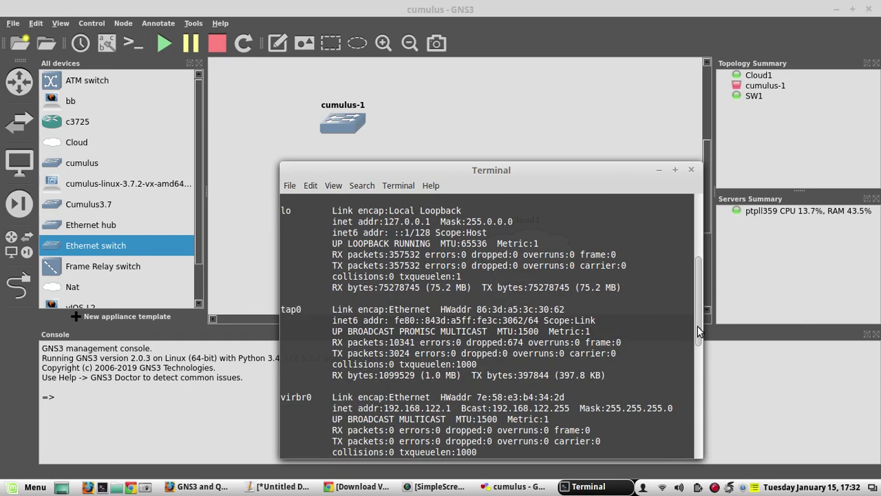
scroll(698, 326, up, 6)
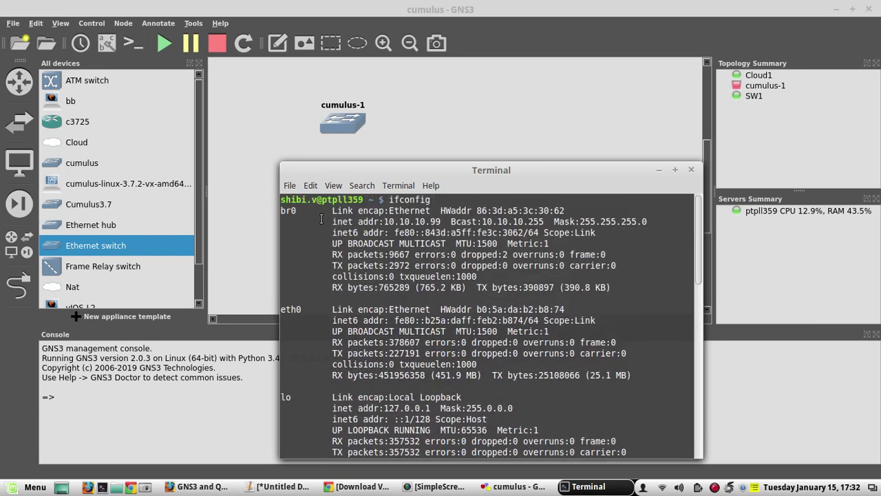
mouse_move(383, 222)
mouse_down()
mouse_move(440, 224)
mouse_move(359, 223)
mouse_move(387, 224)
mouse_up()
click(440, 224)
click(659, 170)
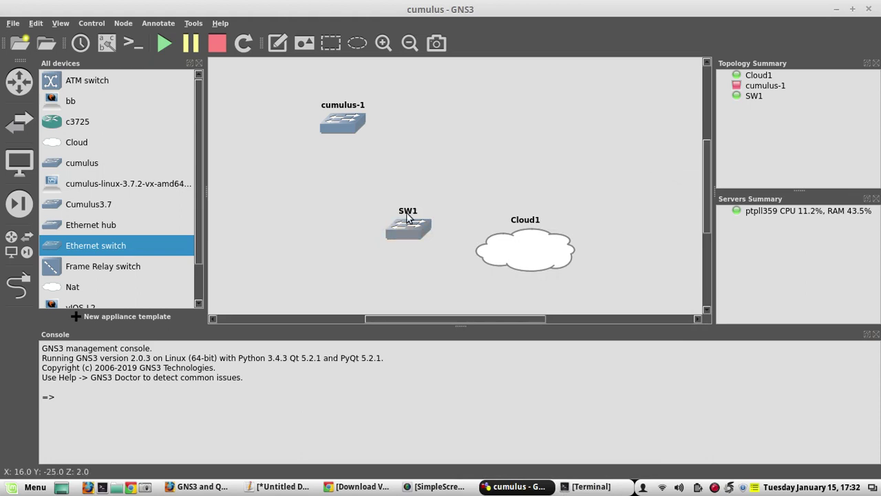
- Shift the SW1 and cumulus-1 nodes slightly to adjust the topology layout
drag(406, 218, 411, 221)
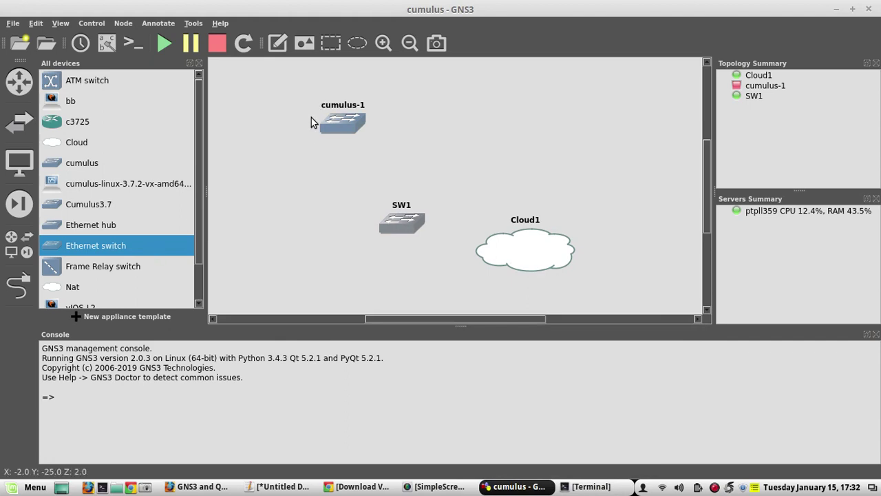
mouse_move(334, 129)
mouse_down()
mouse_move(300, 134)
mouse_move(319, 139)
mouse_up()
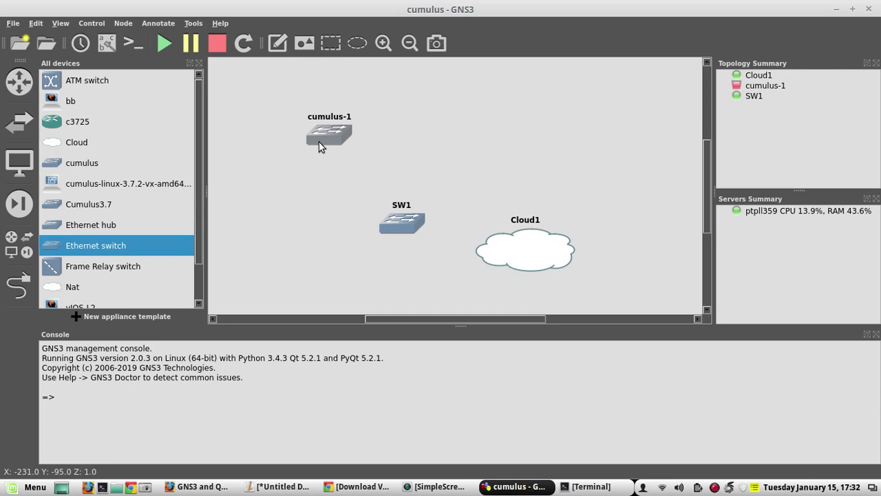
mouse_move(319, 142)
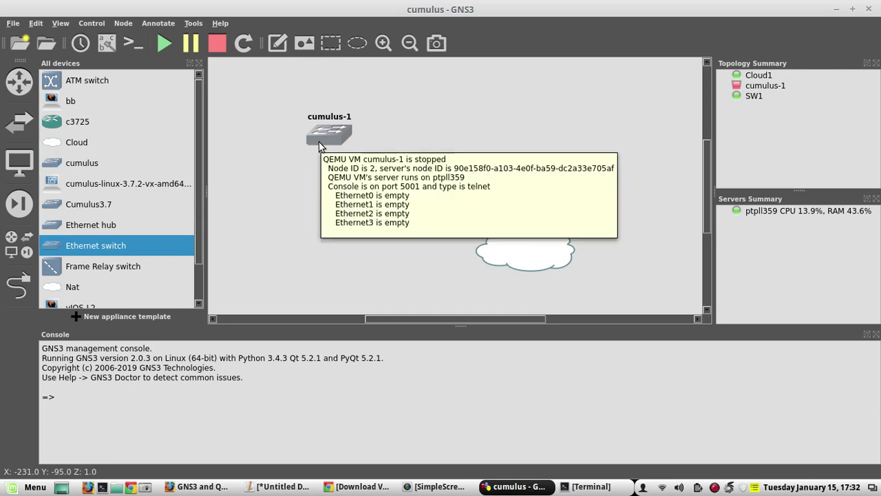
- Place a VPCS node from the device list below cumulus-1, beside SW1
click(20, 236)
click(19, 236)
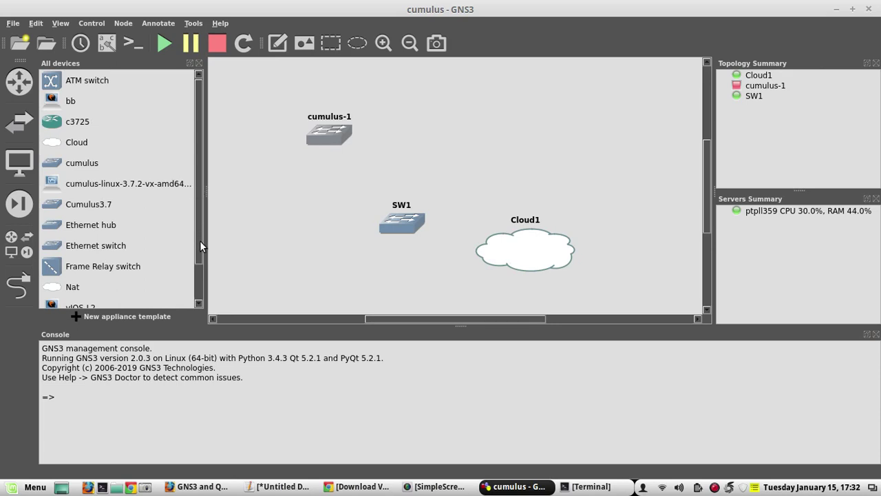
drag(200, 240, 199, 285)
drag(86, 293, 307, 247)
- Link SW1's Ethernet0 port to Cloud1's tap0 interface
click(18, 285)
click(321, 262)
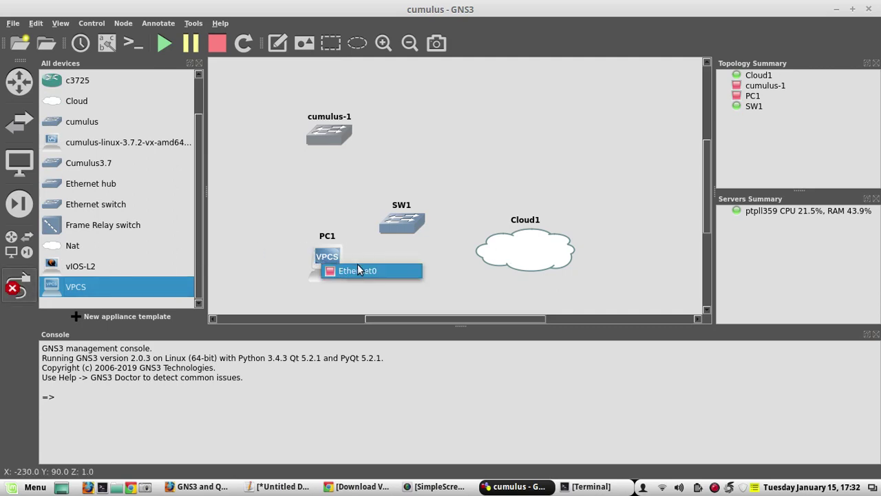
click(402, 252)
click(406, 227)
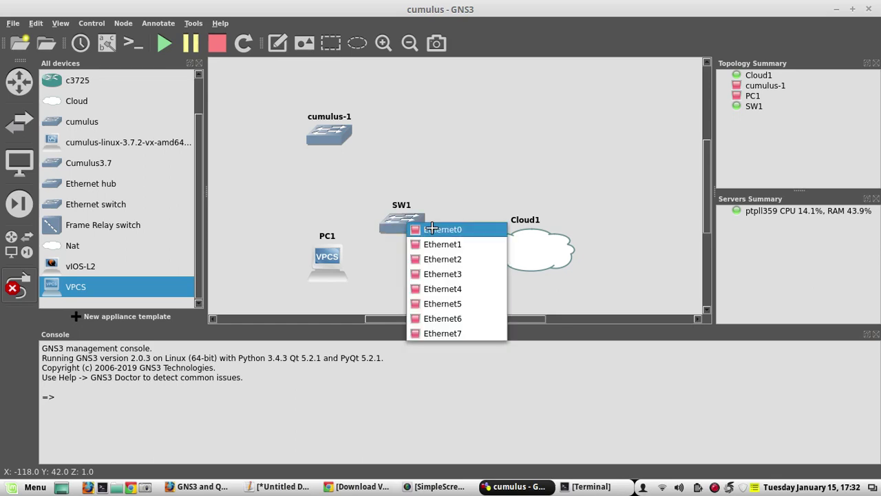
click(431, 229)
click(518, 246)
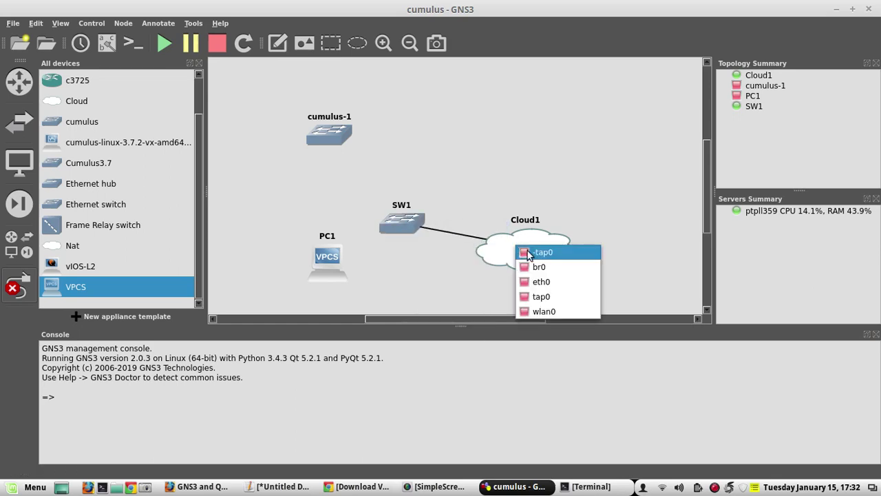
click(557, 296)
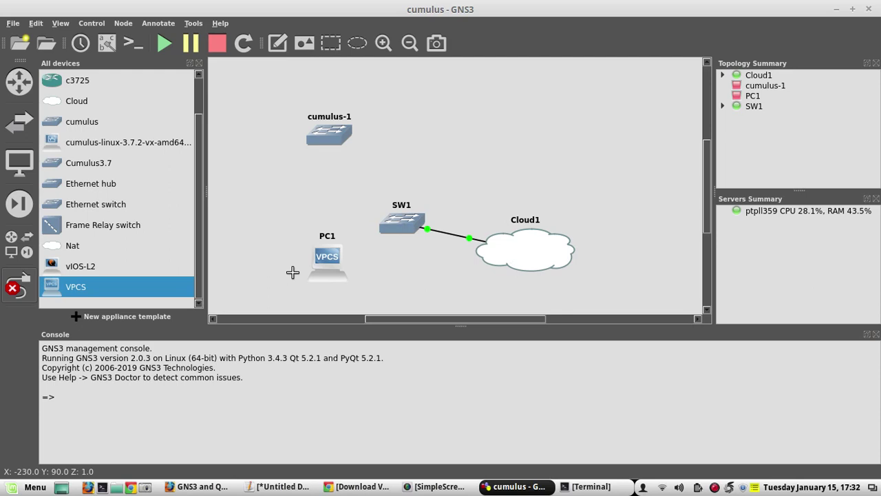
- Link PC1's Ethernet0 port to SW1's Ethernet1 port and leave link mode
click(326, 264)
click(350, 269)
click(396, 229)
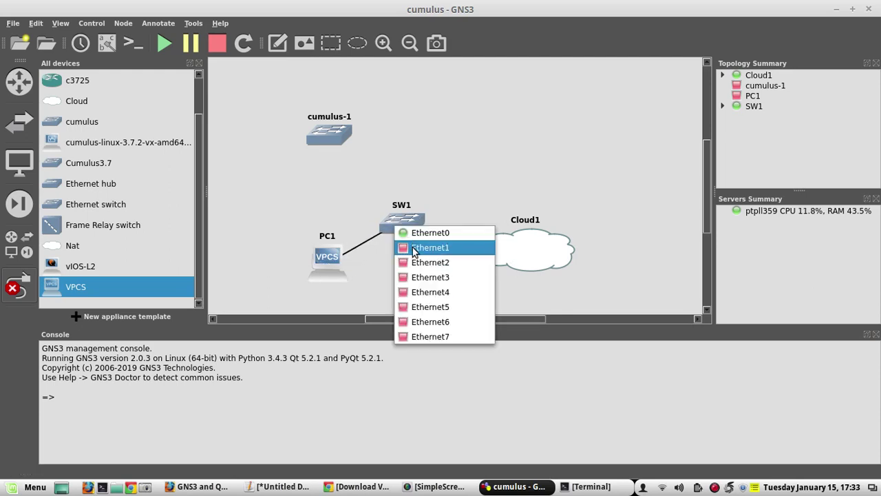
click(413, 247)
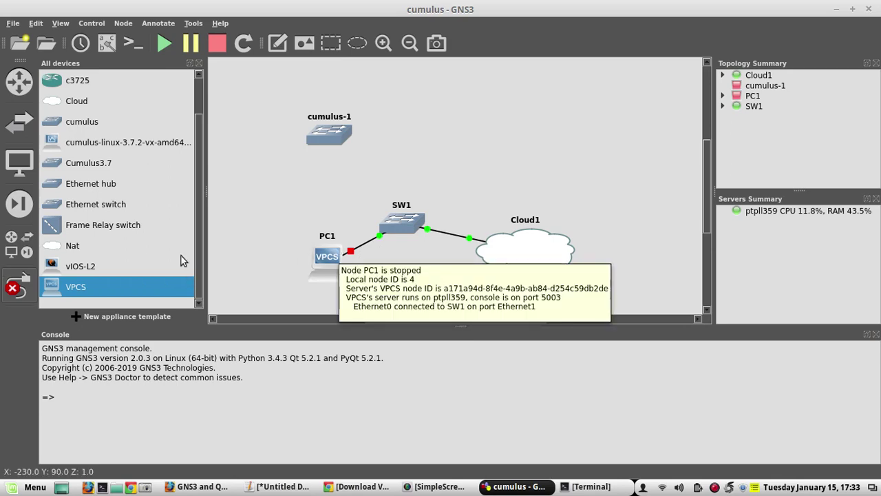
click(17, 289)
- Start PC1, open its console, and enlarge the console window
right_click(326, 248)
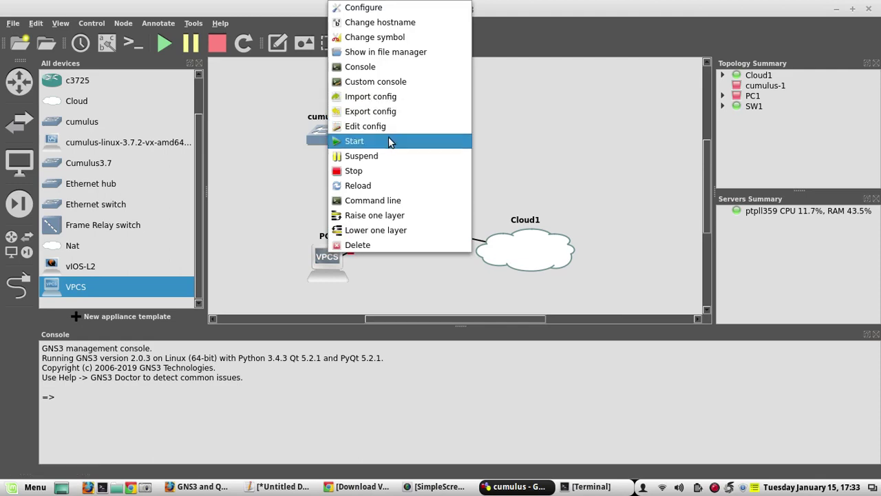
click(388, 138)
right_click(314, 260)
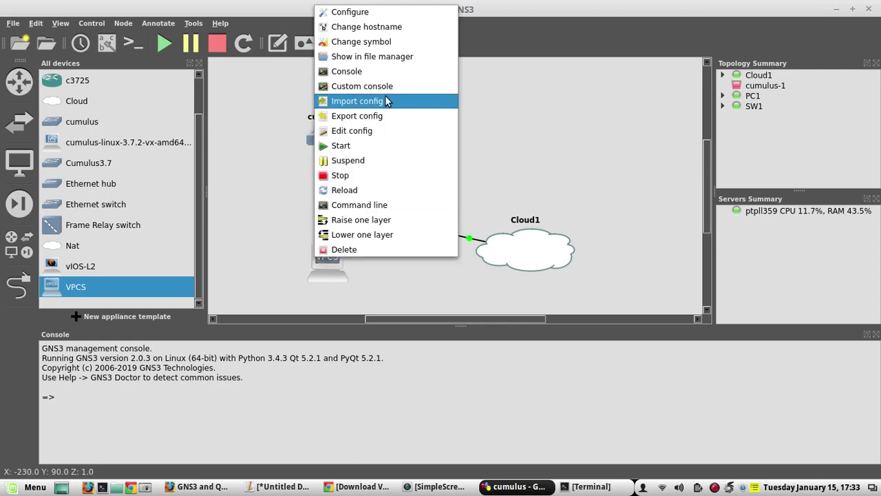
click(380, 69)
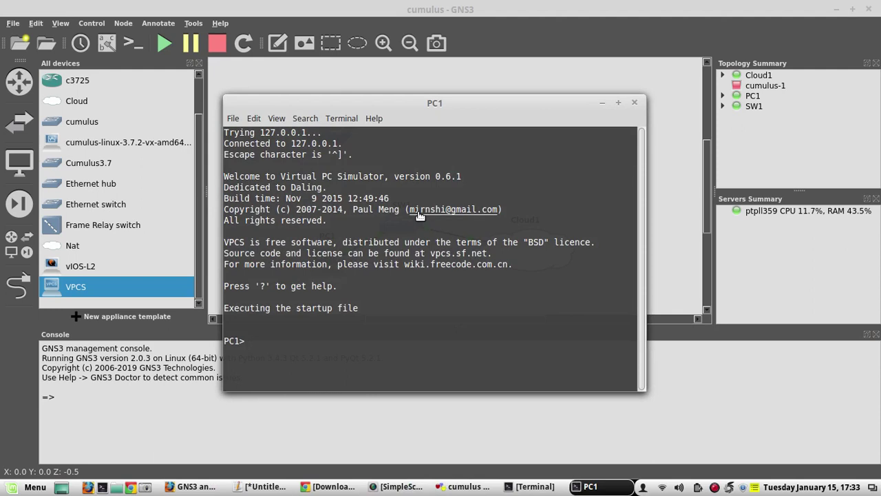
drag(408, 99, 501, 89)
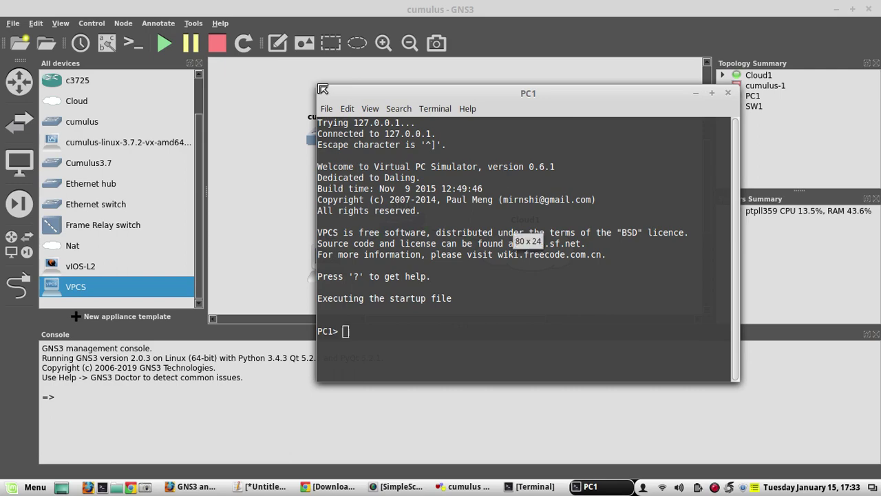
drag(317, 85, 260, 51)
- Show the console's general command help on PC1, followed by the syntax help for the ip command
text(?)
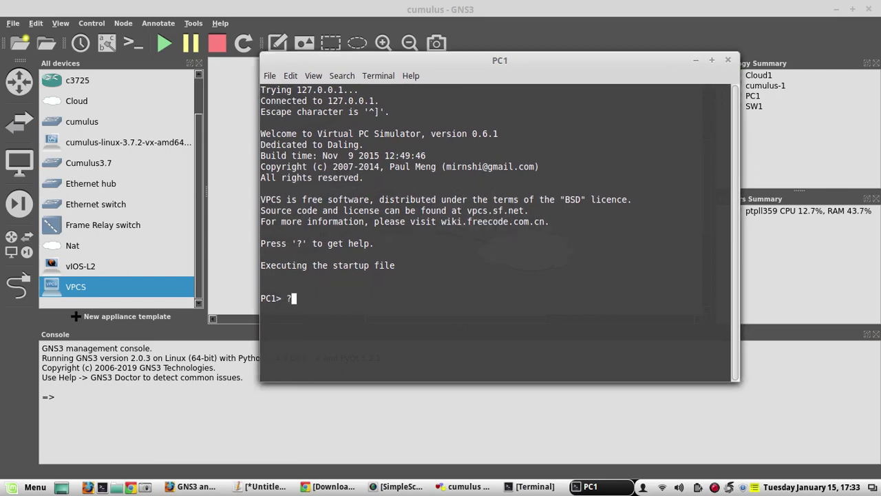
key(Return)
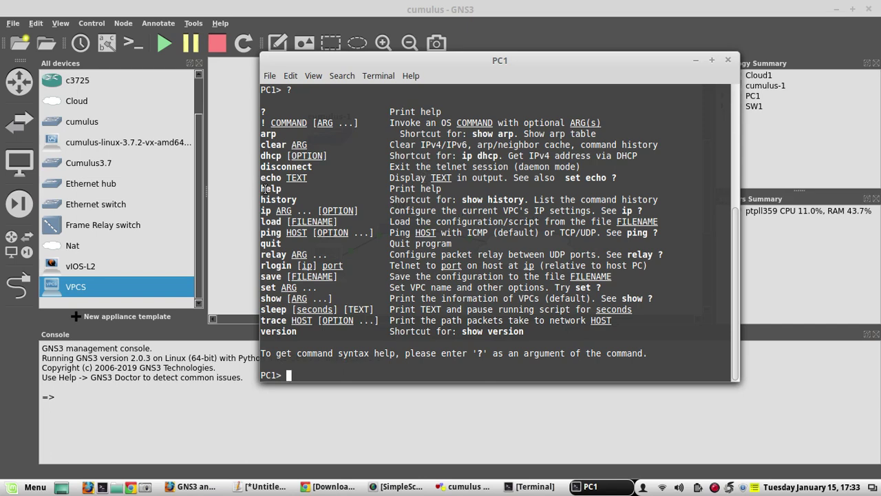
double_click(266, 210)
click(326, 243)
text(ip ?)
key(Return)
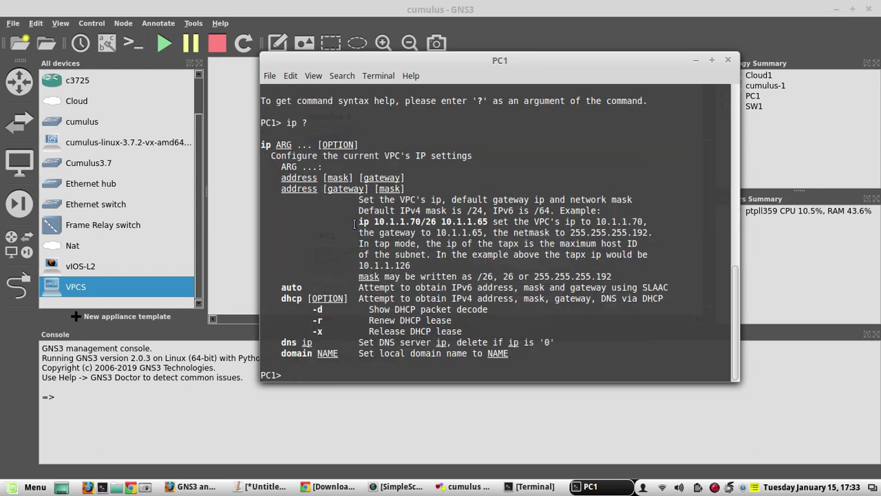
- Assign PC1 the address 10.10.10.1/24 with gateway 10.10.10.254 from its console
drag(358, 221, 487, 222)
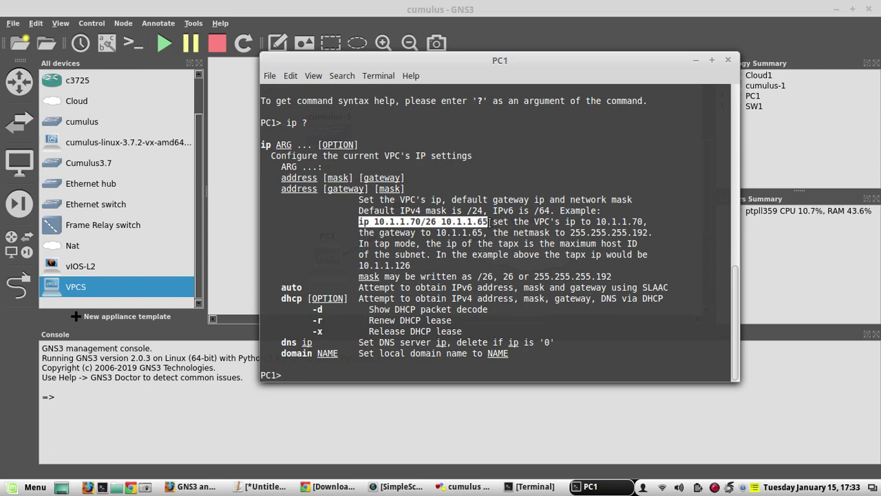
click(431, 276)
text(i)
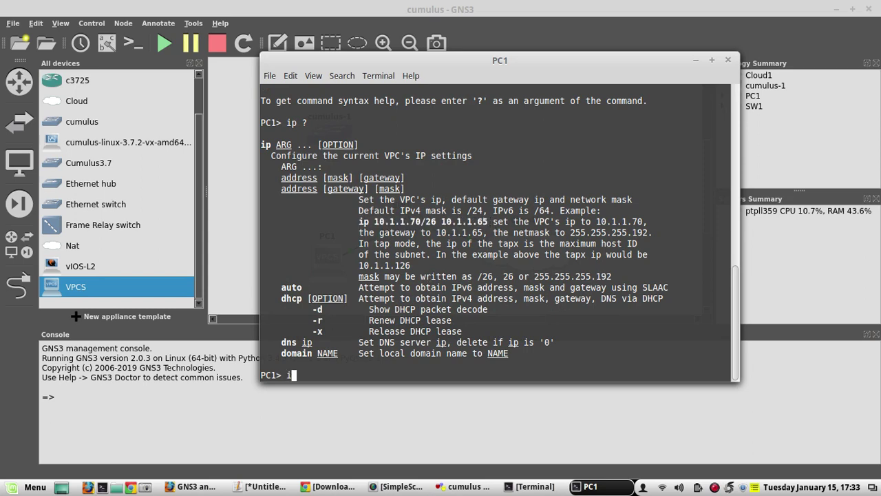
text(p 10.10.10.1/24)
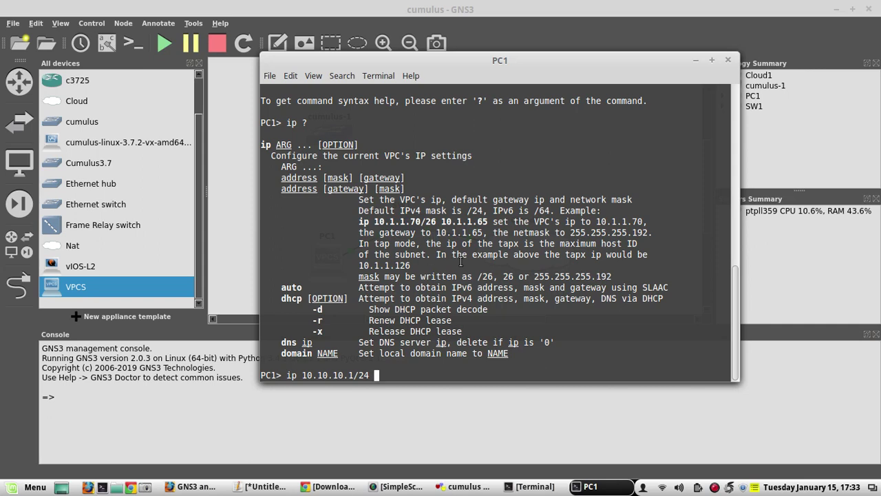
text( 10.10.10.254)
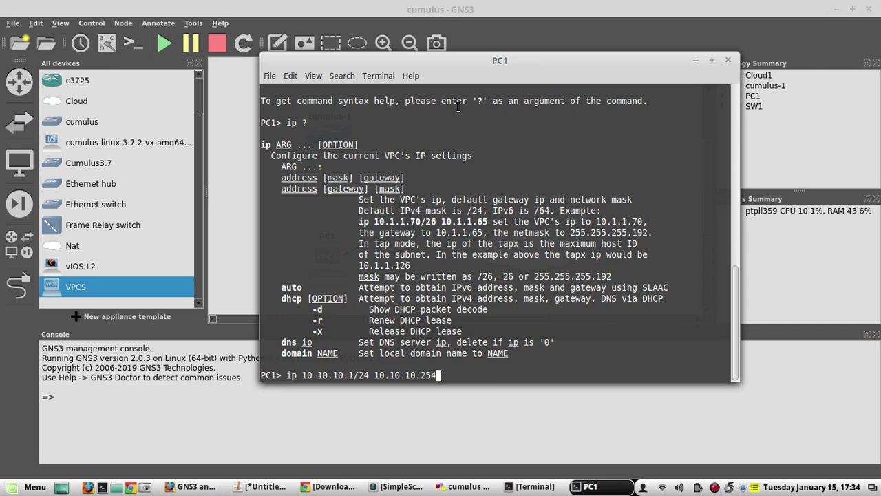
mouse_move(467, 66)
mouse_down()
mouse_move(557, 88)
mouse_move(393, 81)
mouse_move(465, 75)
mouse_up()
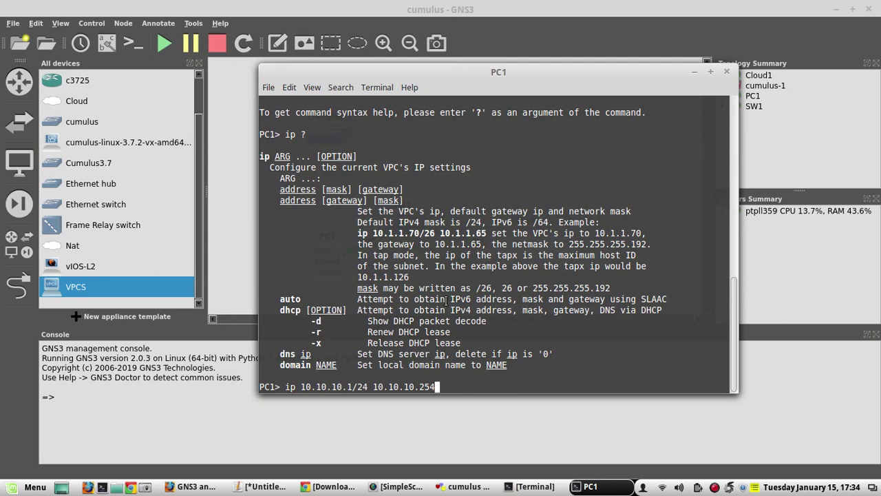
mouse_move(437, 388)
mouse_down()
mouse_move(376, 388)
mouse_move(447, 387)
mouse_up()
key(Return)
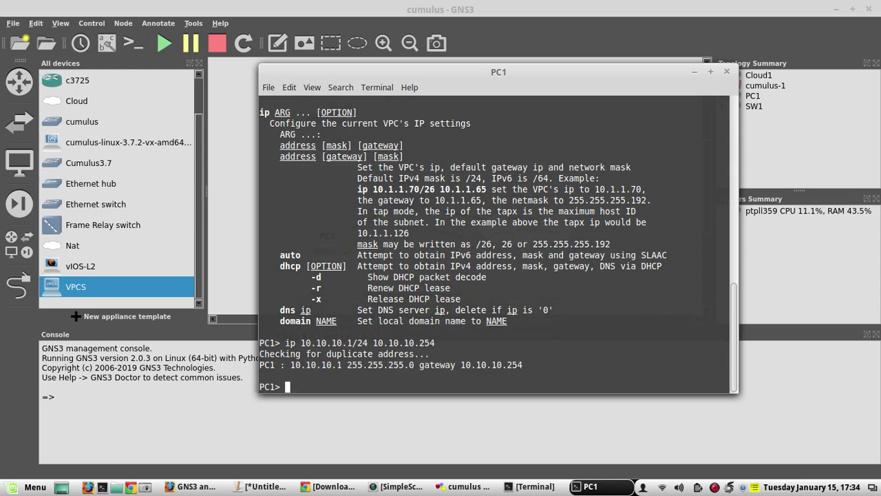
- Ping 10.10.10.99 from PC1's console and stop the ping after a couple of replies
text(ping 10.10.10.99)
key(Return)
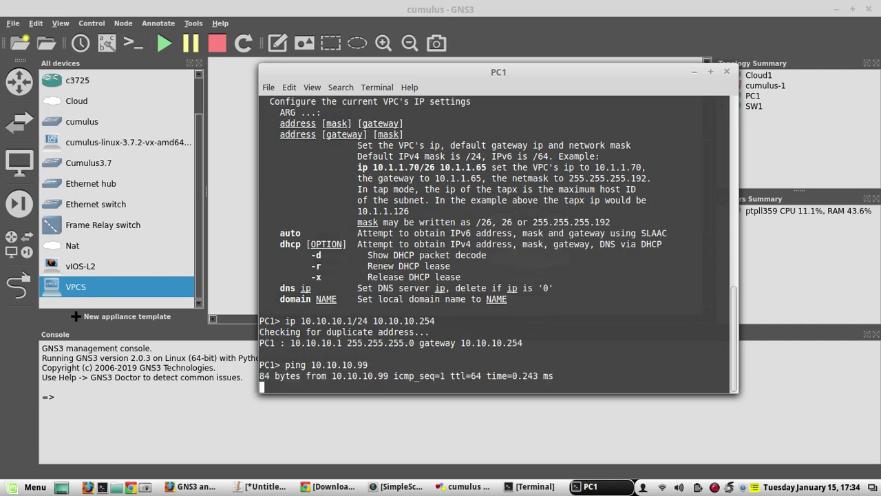
key(ctrl+c)
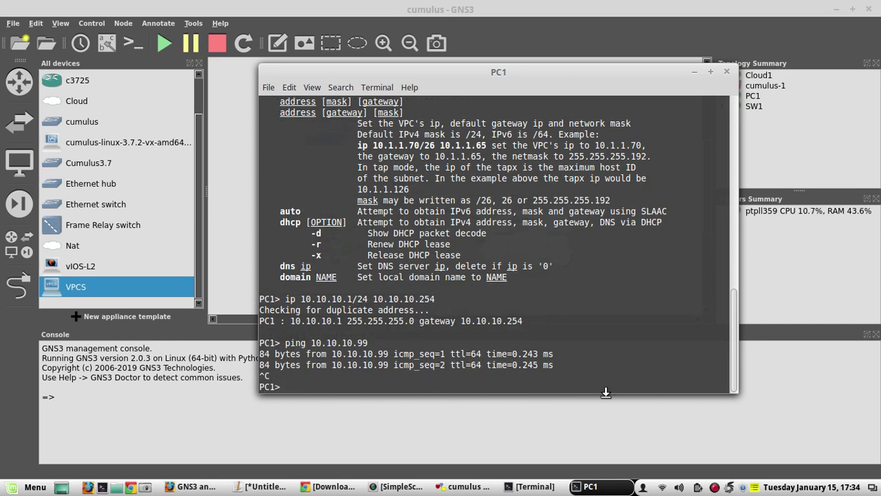
- Ping 10.10.10.1 from the host's Terminal window, stop the ping, and minimize both the Terminal and PC1 console windows
click(530, 486)
drag(451, 174, 505, 56)
key(Return)
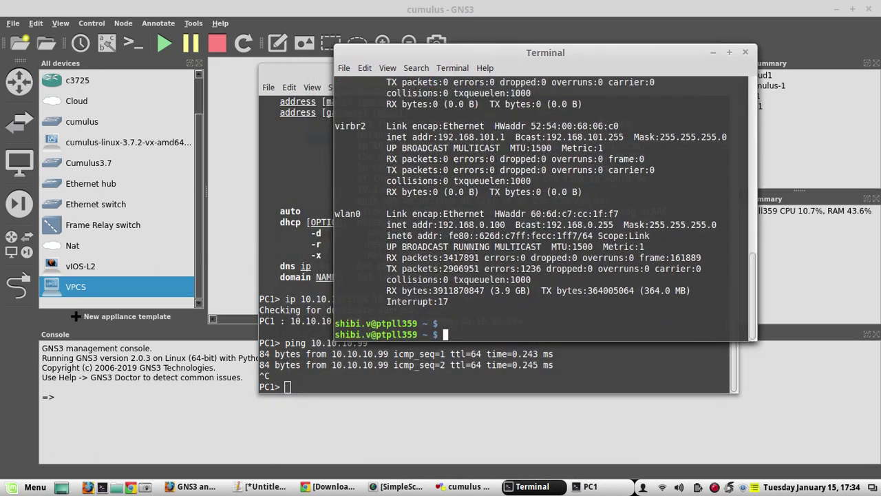
key(Return)
text(ping )
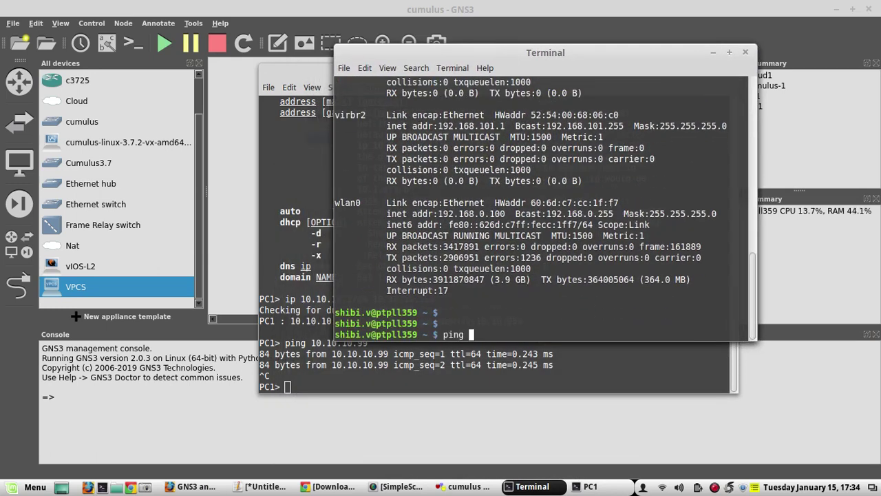
text(10.10.10.1)
key(Return)
key(ctrl+c)
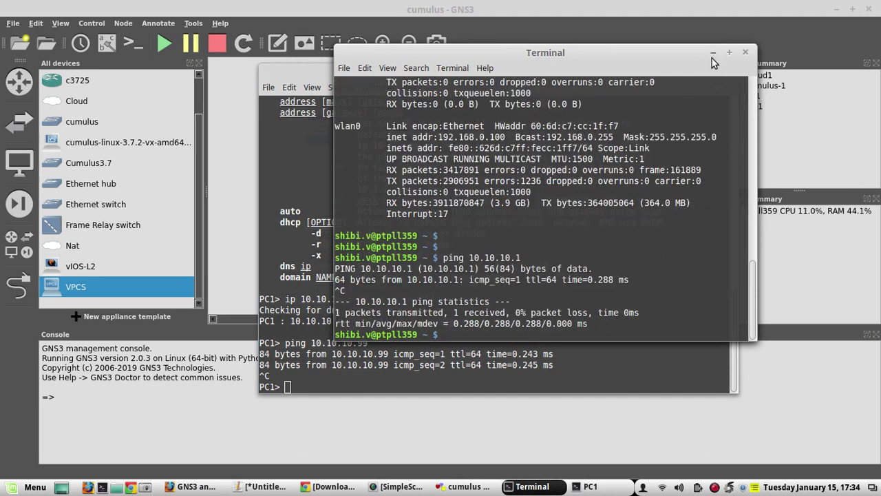
click(712, 53)
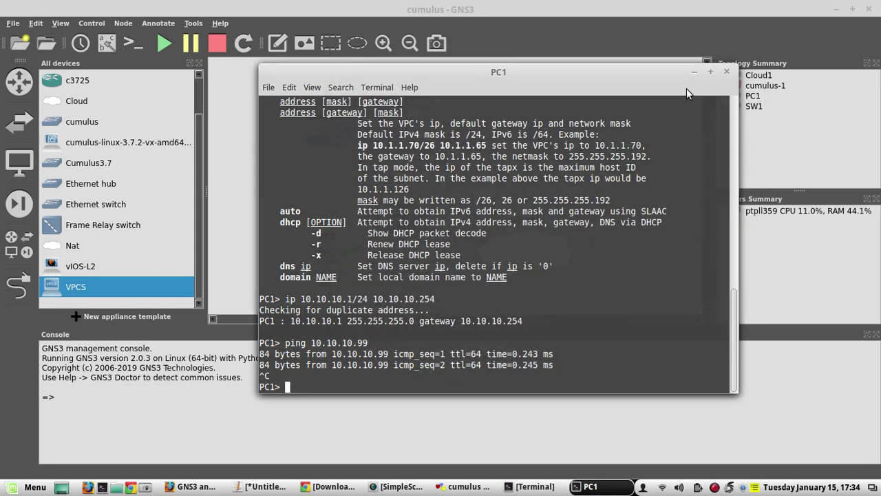
click(693, 73)
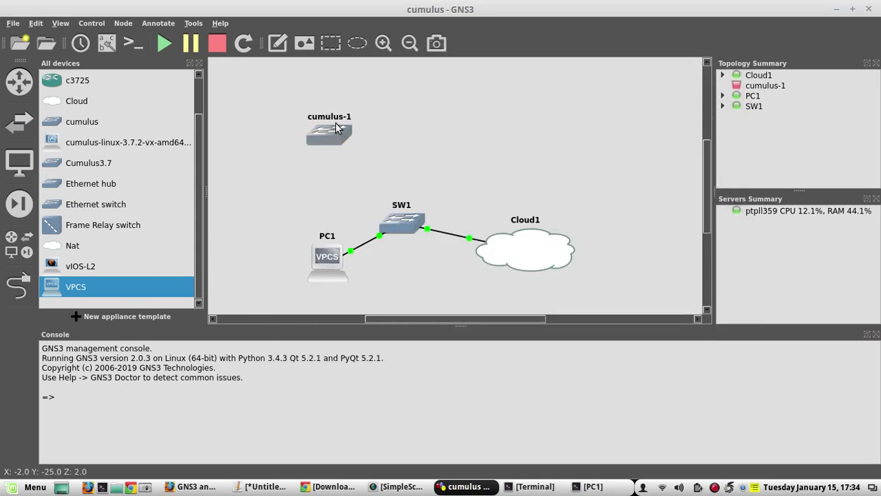
- Shift cumulus-1 slightly on the canvas, link its Ethernet0 port to SW1's Ethernet2 port, and leave link mode
drag(329, 135, 315, 141)
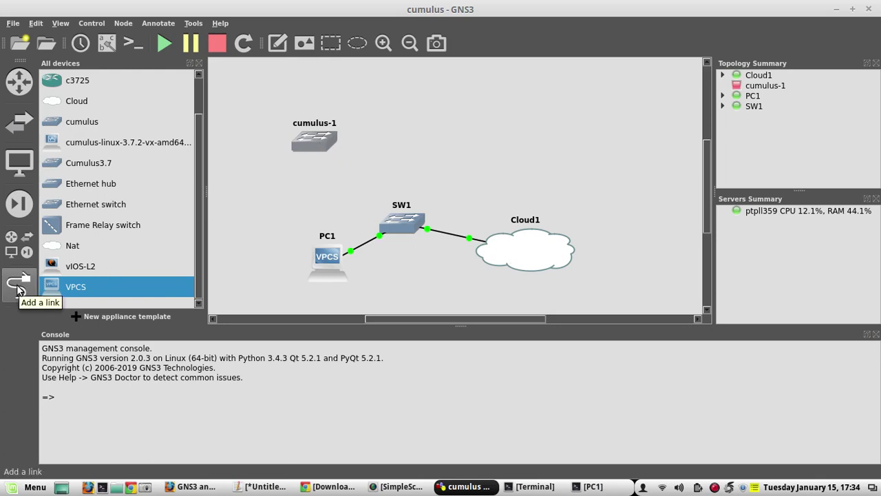
click(19, 288)
click(318, 142)
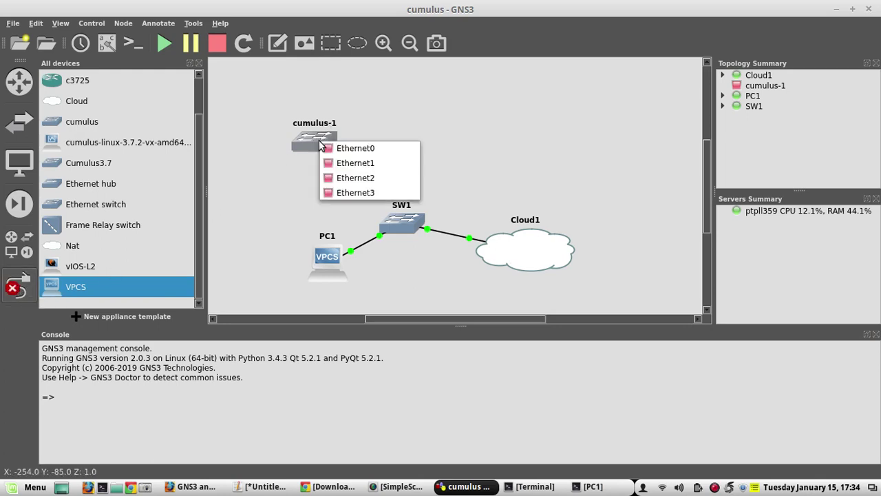
click(330, 148)
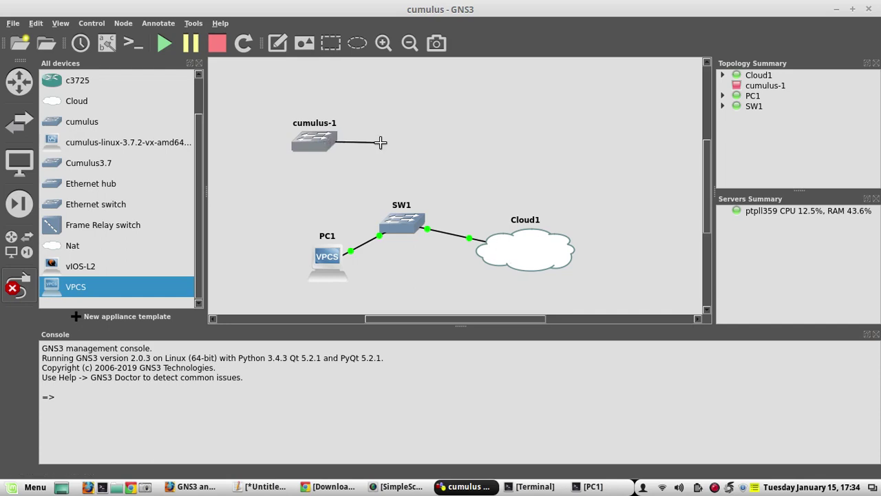
click(393, 218)
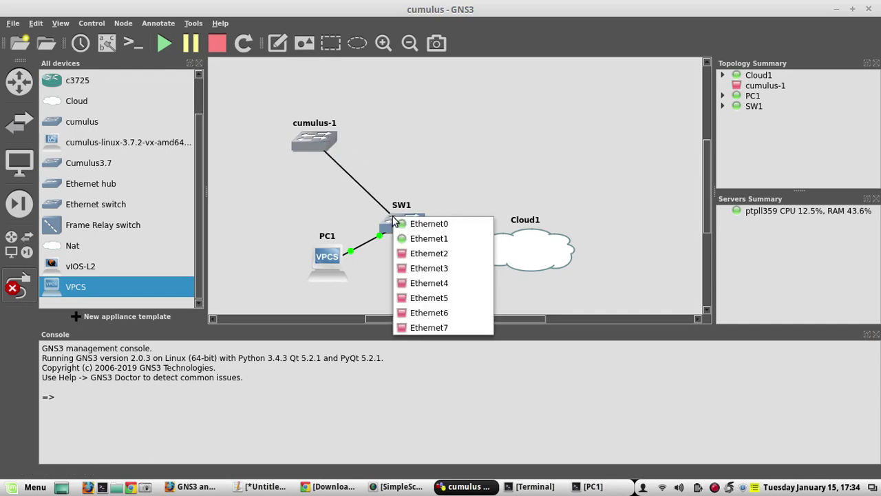
click(415, 253)
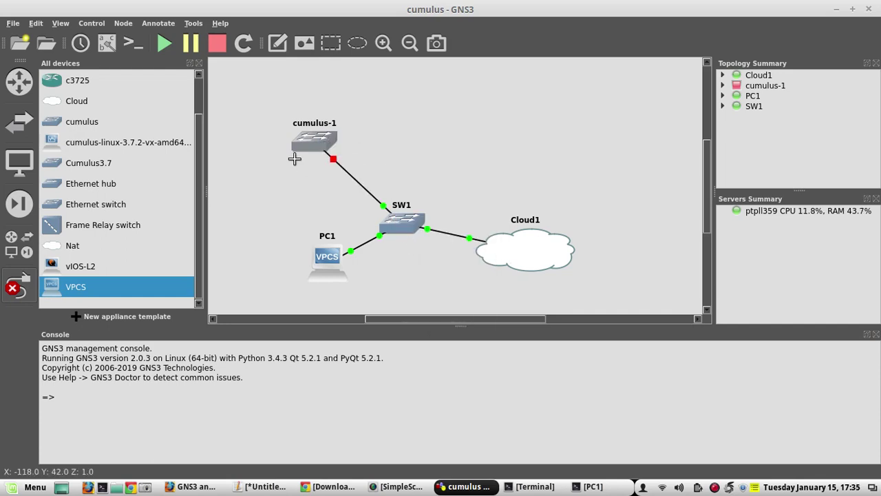
click(11, 284)
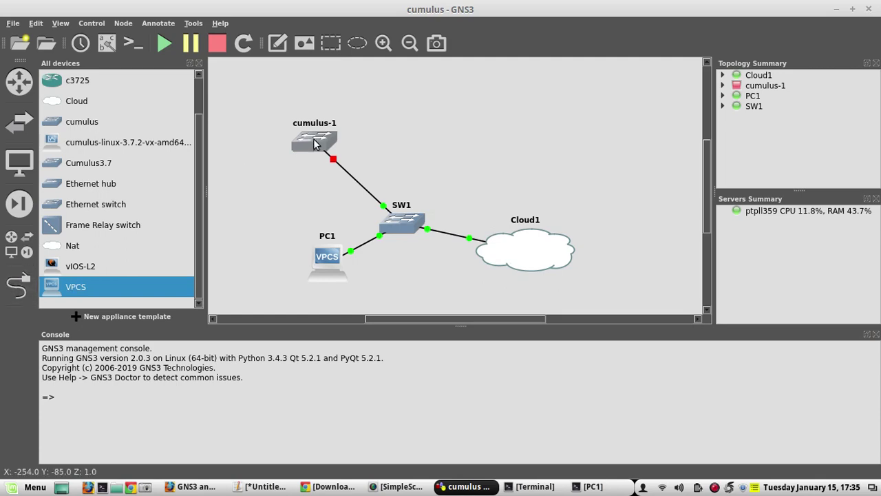
- Start cumulus-1, open its console, and move the console window clear of the node
right_click(314, 139)
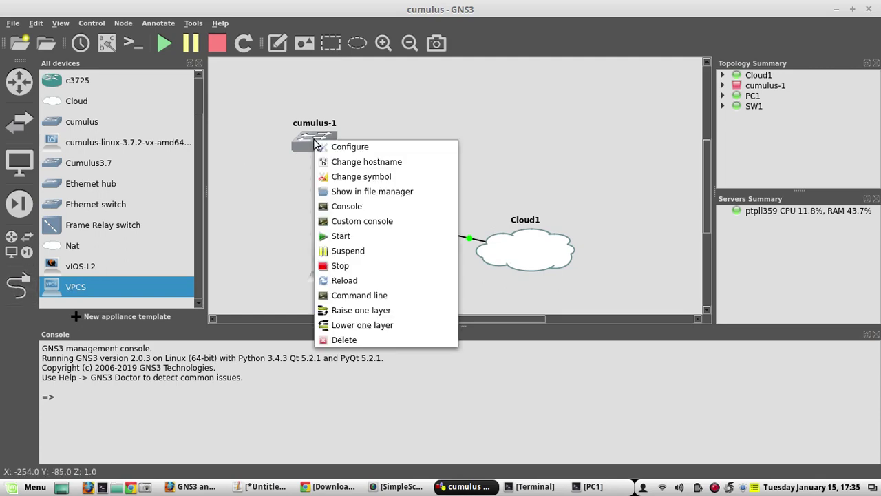
click(355, 236)
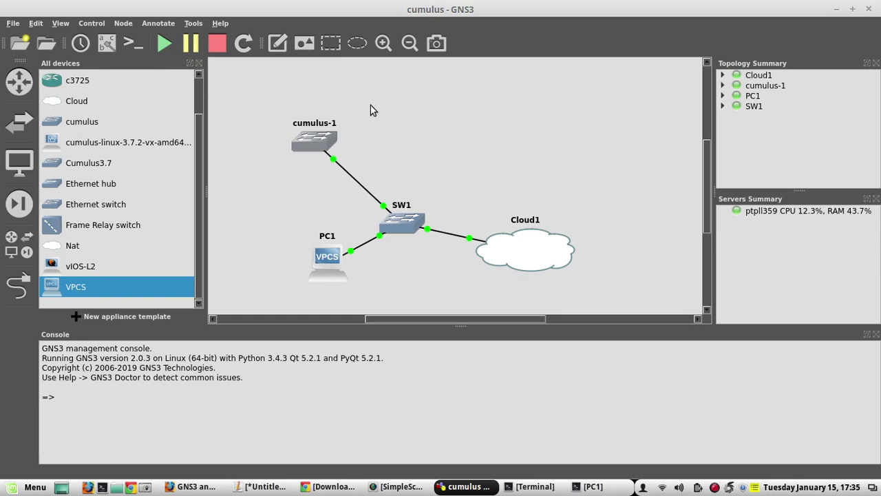
right_click(322, 138)
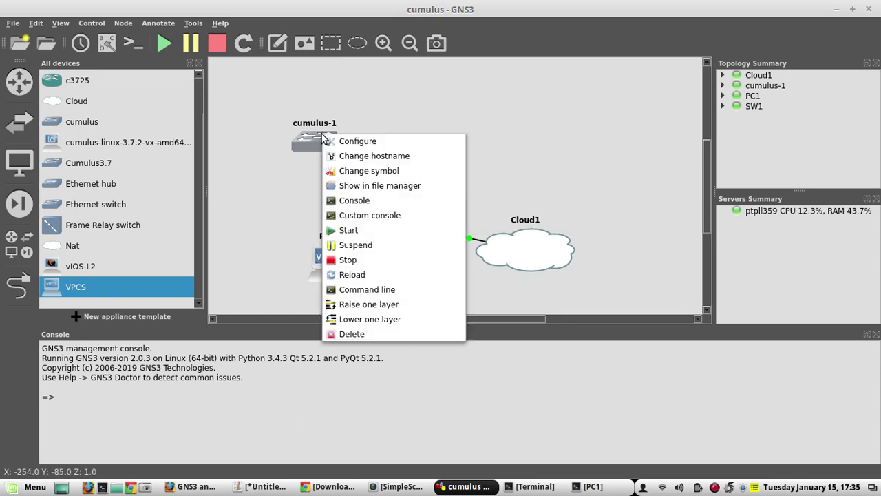
click(369, 204)
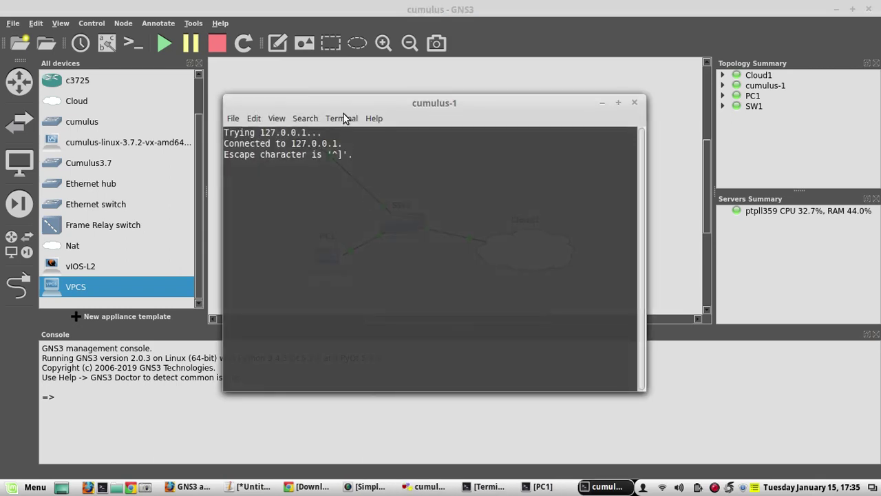
drag(339, 102, 335, 62)
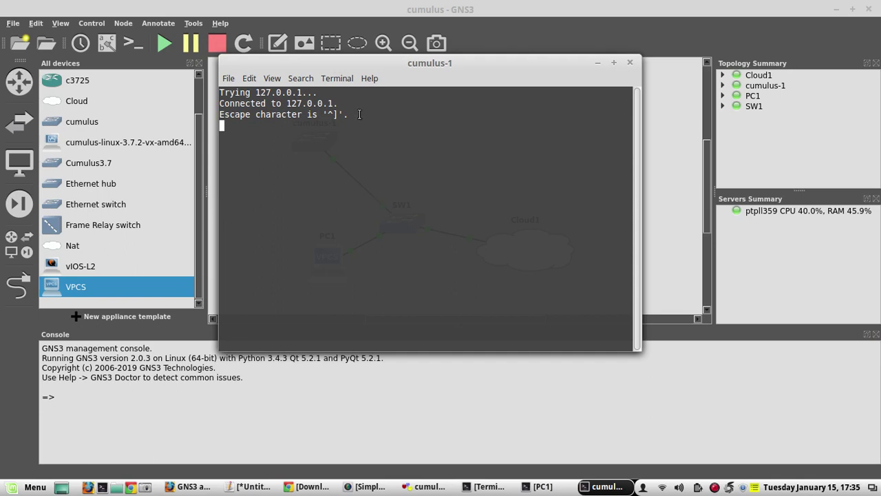
drag(340, 59, 441, 61)
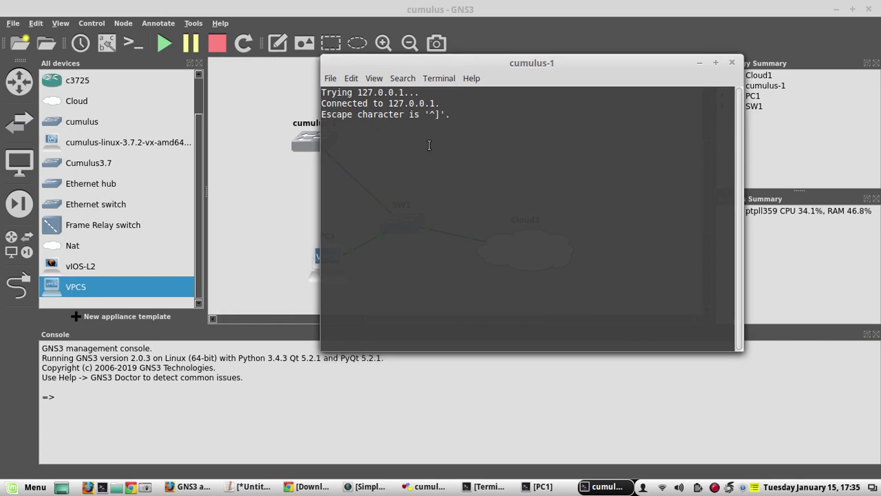